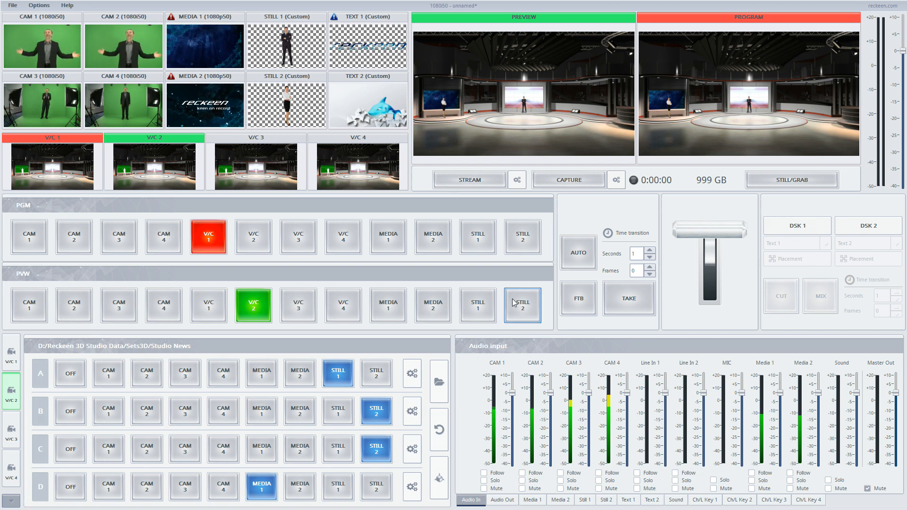
- Open the 3D studio editor and load PStudioE1.recSet in place of the current studio
{"action": "left_click", "coordinate": [441, 479]}
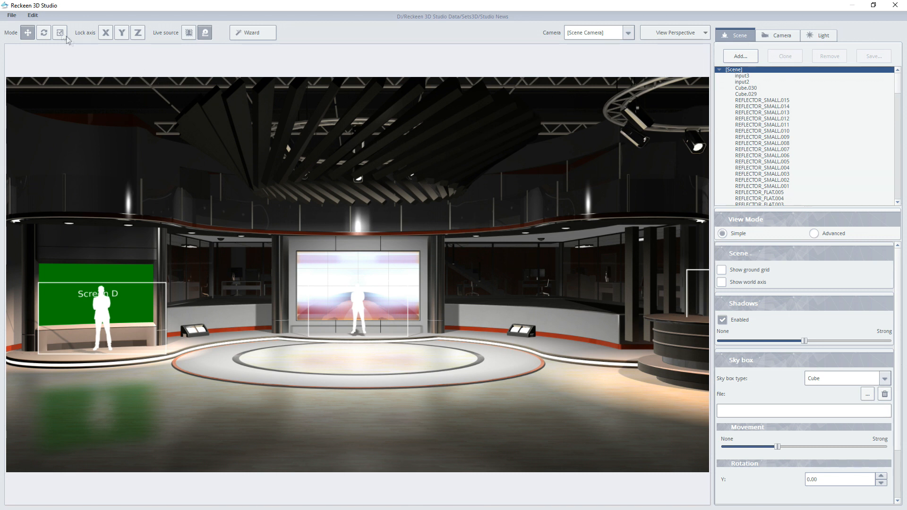
{"action": "left_click", "coordinate": [12, 15]}
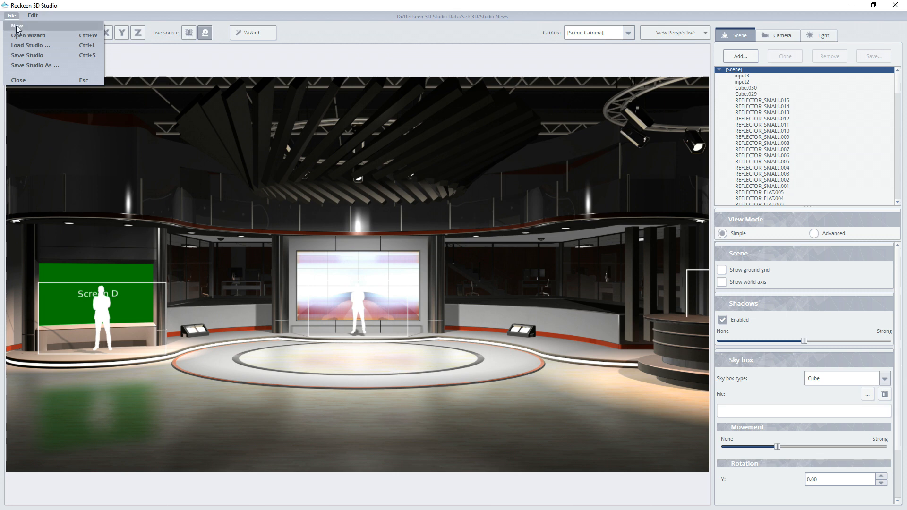
{"action": "left_click", "coordinate": [20, 47]}
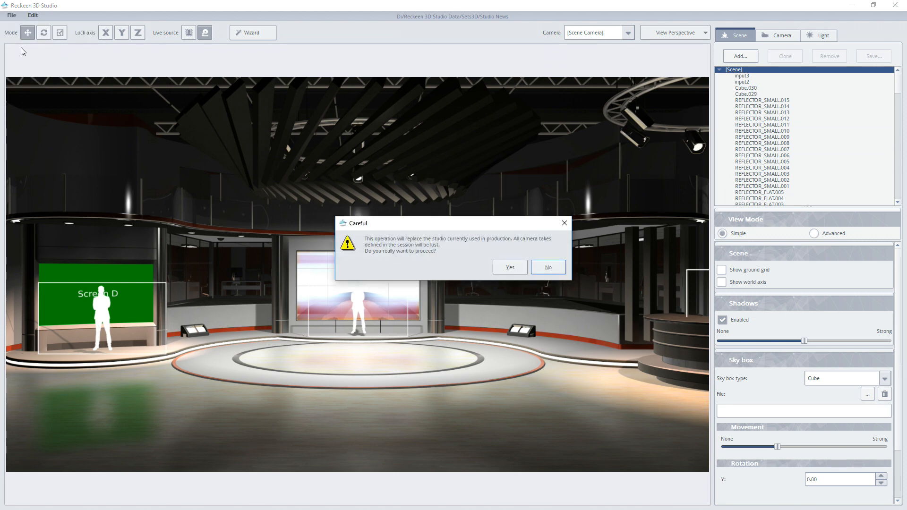
{"action": "left_click", "coordinate": [496, 268]}
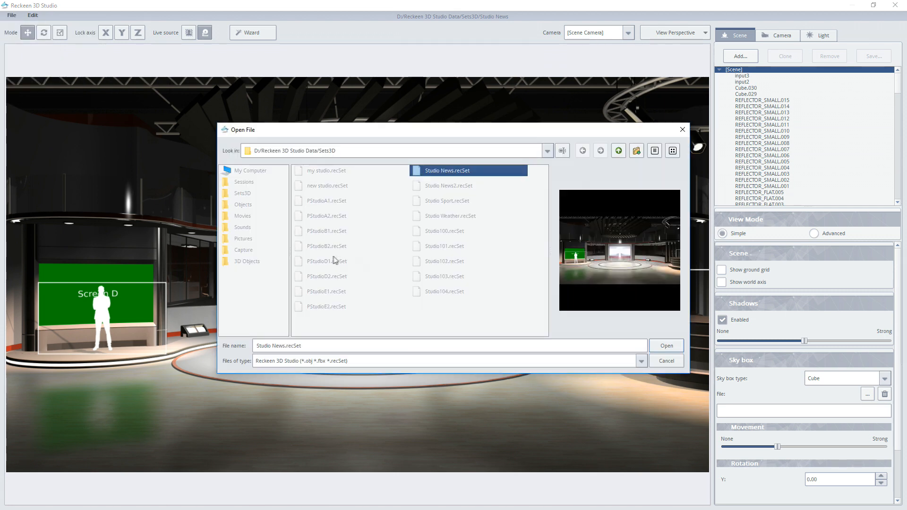
{"action": "left_click", "coordinate": [330, 292]}
{"action": "double_click", "coordinate": [329, 292]}
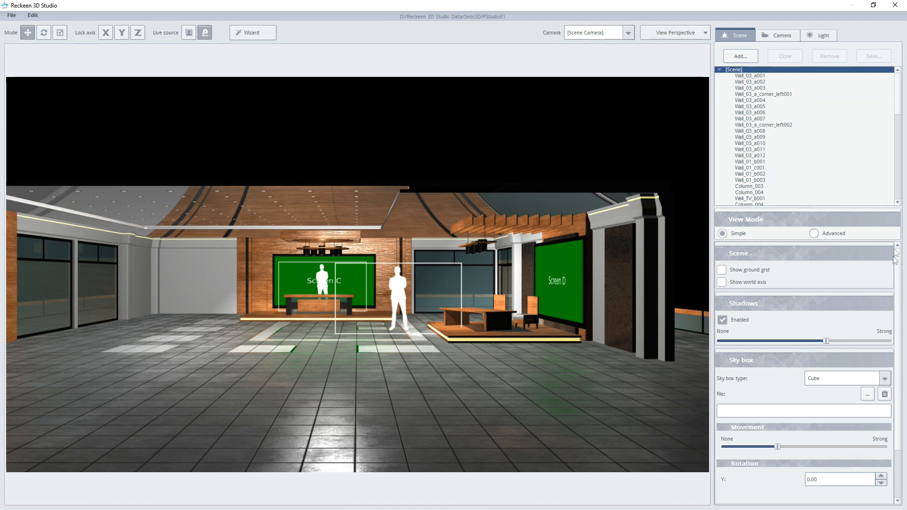
- Show the ground grid and the world axis in the scene, switching each off again after viewing it
{"action": "left_click", "coordinate": [722, 270]}
{"action": "left_click", "coordinate": [722, 269]}
{"action": "left_click", "coordinate": [723, 282]}
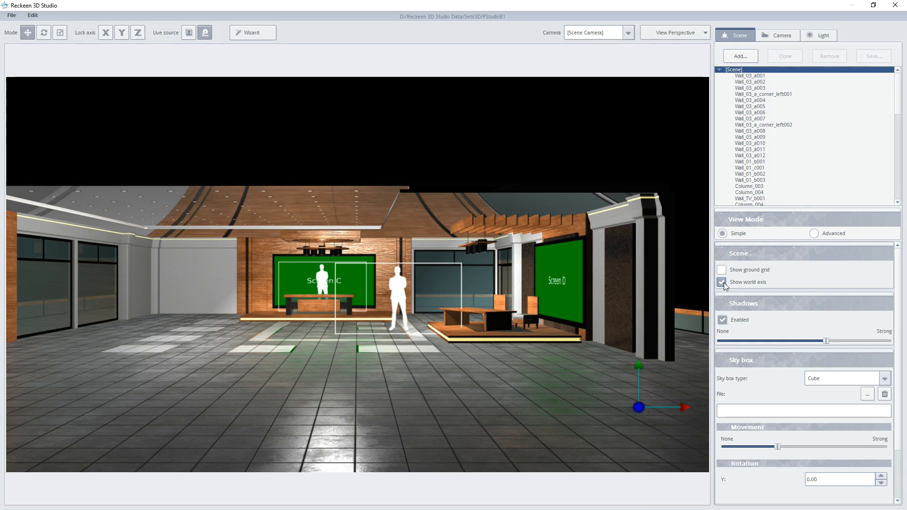
{"action": "left_click_drag", "start_coordinate": [522, 285], "coordinate": [454, 290]}
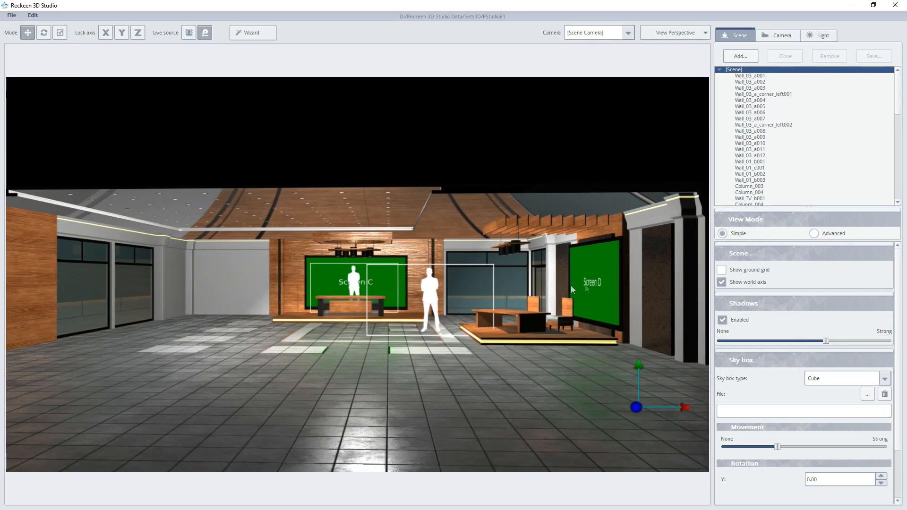
{"action": "left_click", "coordinate": [722, 282]}
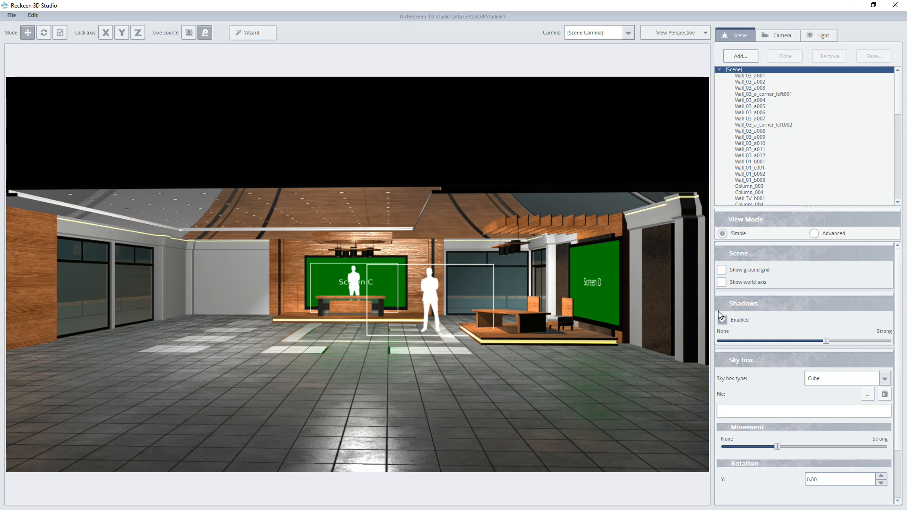
- Turn the scene shadows off and back on to compare the desk area in front of Screen C
{"action": "scroll", "coordinate": [309, 349], "scroll_direction": "up", "scroll_amount": 5}
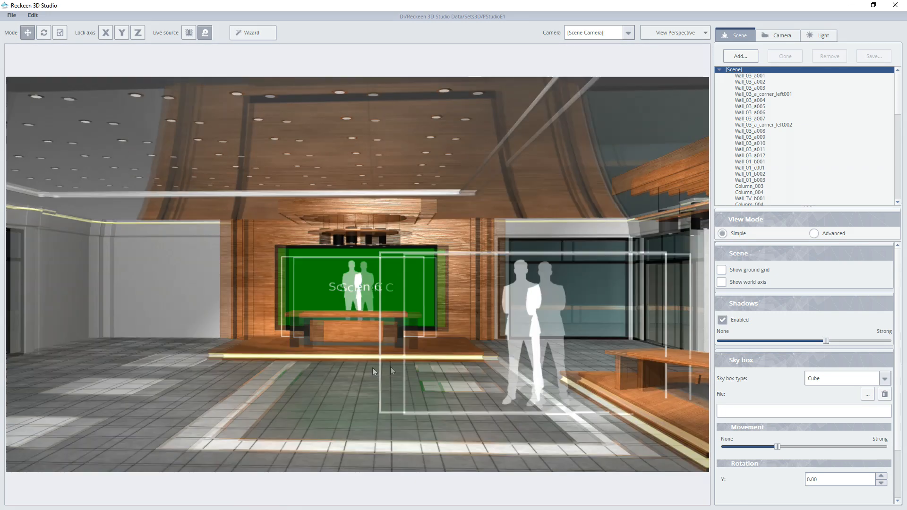
{"action": "left_click_drag", "start_coordinate": [374, 371], "coordinate": [477, 372]}
{"action": "left_click", "coordinate": [723, 321]}
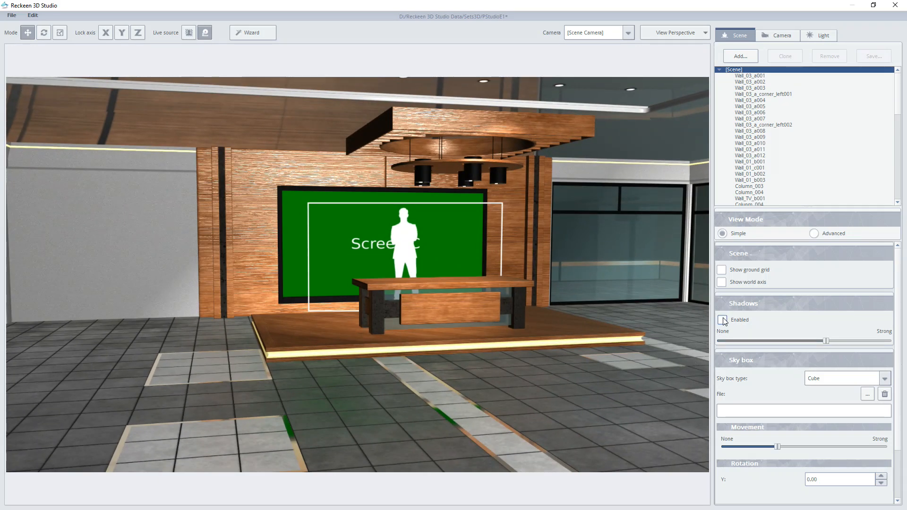
{"action": "left_click", "coordinate": [723, 320]}
- Lower the scene's shadow strength to about the middle of its range
{"action": "scroll", "coordinate": [448, 374], "scroll_direction": "up", "scroll_amount": 3}
{"action": "left_click_drag", "start_coordinate": [389, 409], "coordinate": [454, 416]}
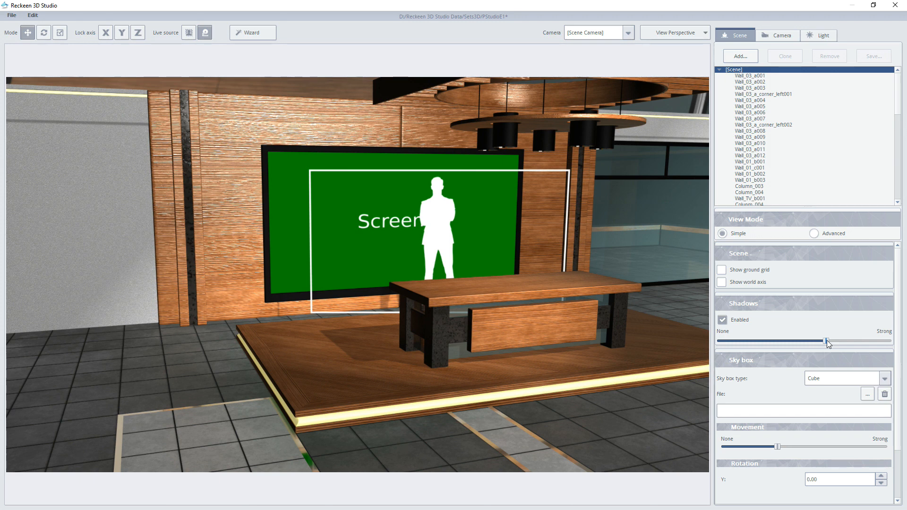
{"action": "left_click_drag", "start_coordinate": [826, 341], "coordinate": [802, 345]}
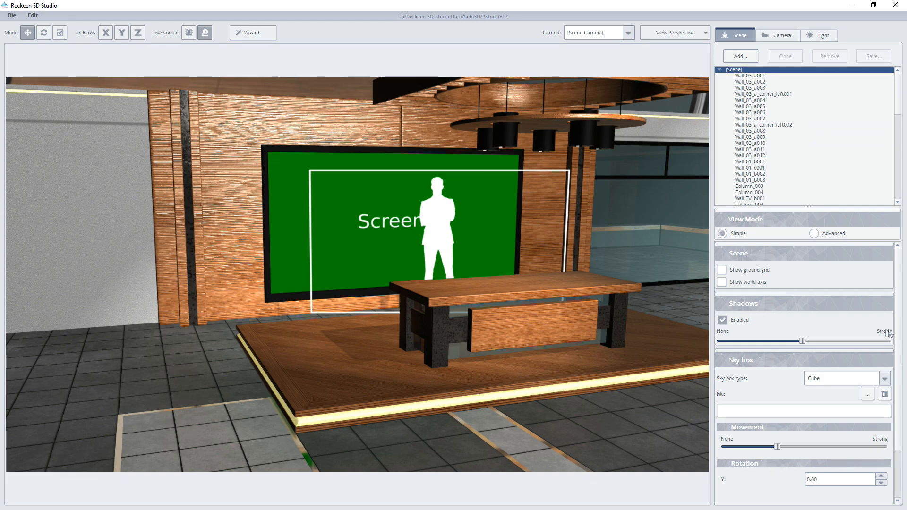
- Load Sky1.dds as the cube sky box image and set its Y rotation to 50
{"action": "scroll", "coordinate": [898, 316], "scroll_direction": "down", "scroll_amount": 3}
{"action": "scroll", "coordinate": [614, 312], "scroll_direction": "down", "scroll_amount": 3}
{"action": "middle_click_drag", "start_coordinate": [607, 311], "coordinate": [506, 259]}
{"action": "scroll", "coordinate": [462, 275], "scroll_direction": "down", "scroll_amount": 3}
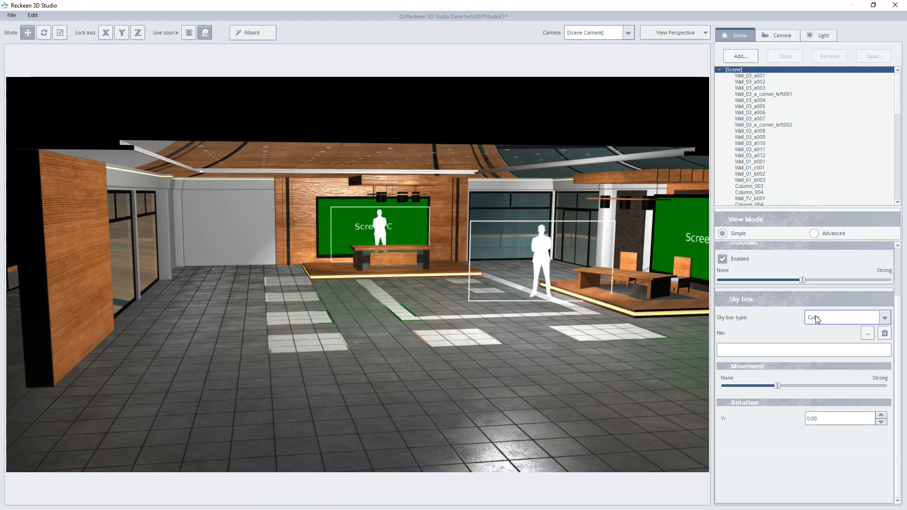
{"action": "left_click", "coordinate": [868, 334]}
{"action": "double_click", "coordinate": [350, 171]}
{"action": "middle_click_drag", "start_coordinate": [409, 227], "coordinate": [410, 212]}
{"action": "scroll", "coordinate": [416, 227], "scroll_direction": "down", "scroll_amount": 4}
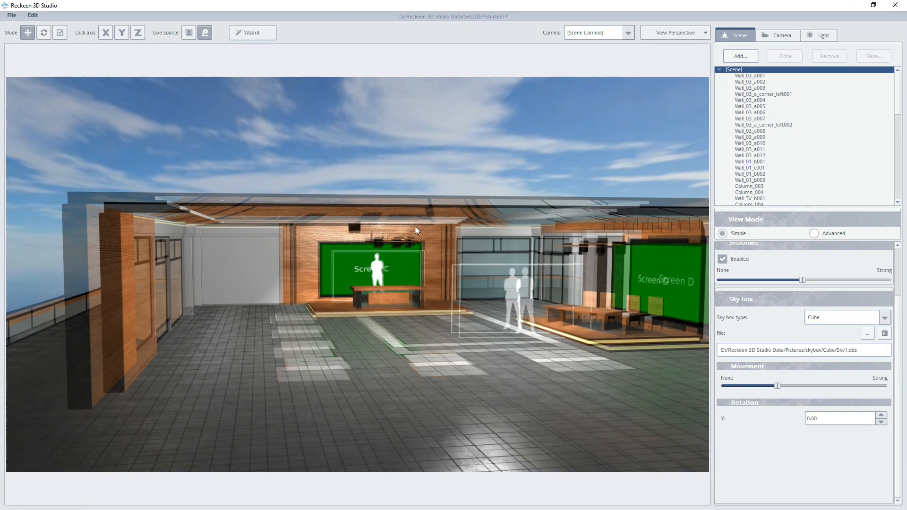
{"action": "double_click", "coordinate": [817, 419]}
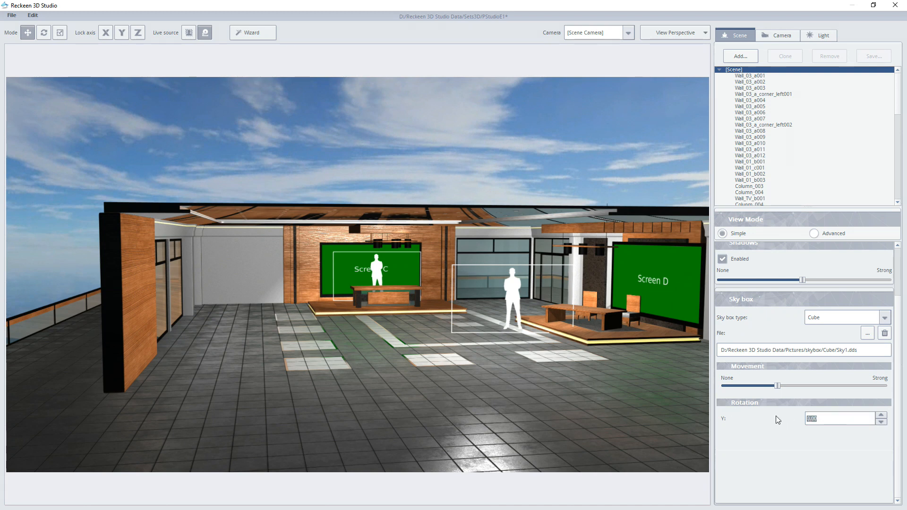
{"action": "key", "text": "Return"}
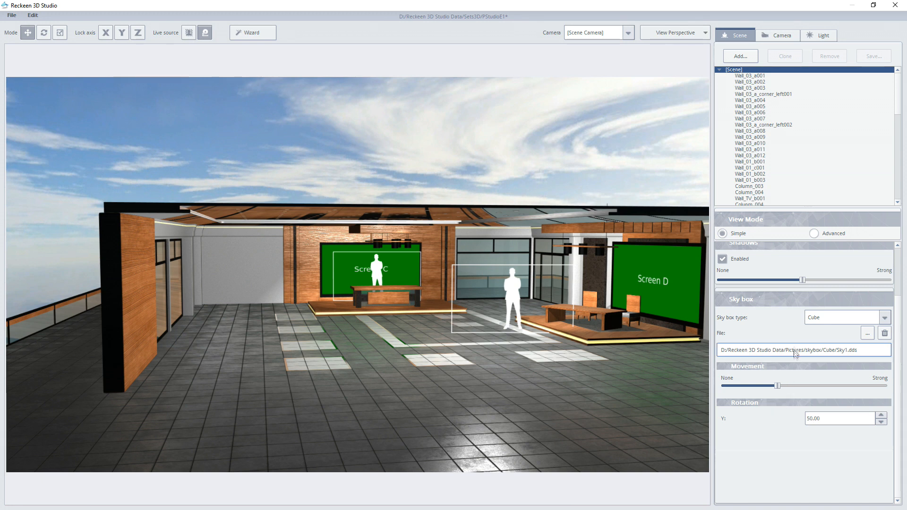
- Change the sky box type to Cylinder and load City 180.jpg from the skybox pictures folder
{"action": "left_click", "coordinate": [819, 317]}
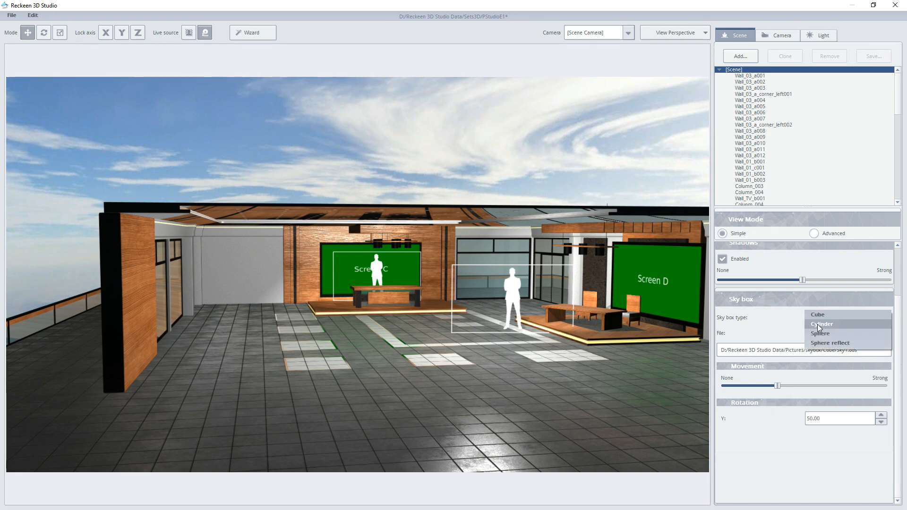
{"action": "left_click", "coordinate": [817, 324]}
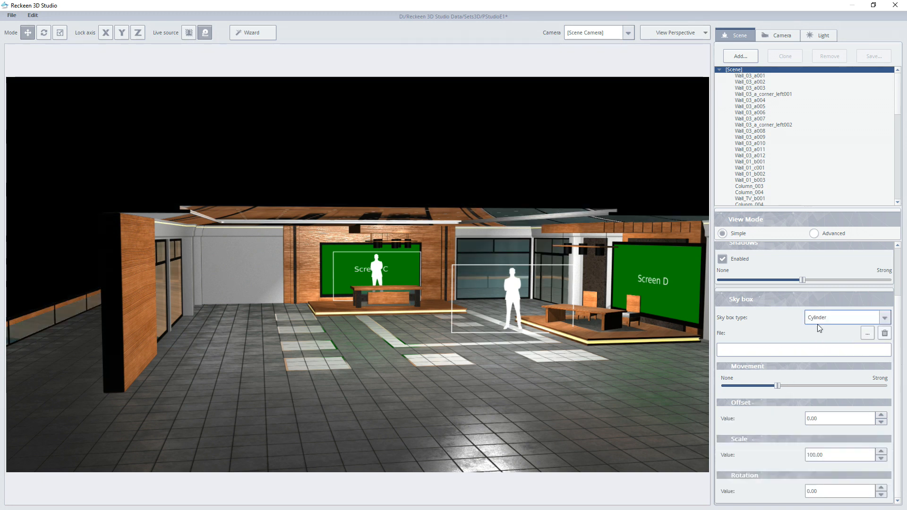
{"action": "left_click", "coordinate": [868, 333]}
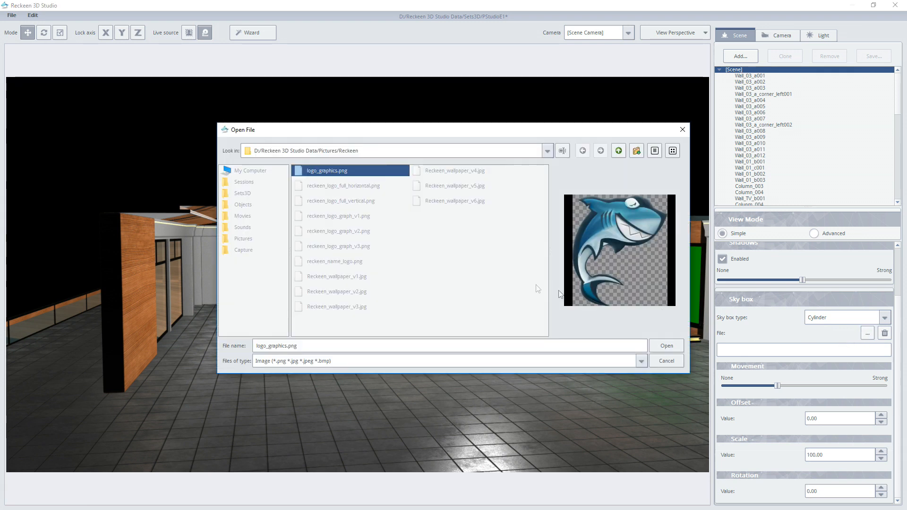
{"action": "left_click", "coordinate": [618, 151]}
{"action": "double_click", "coordinate": [435, 218]}
{"action": "left_click", "coordinate": [305, 234]}
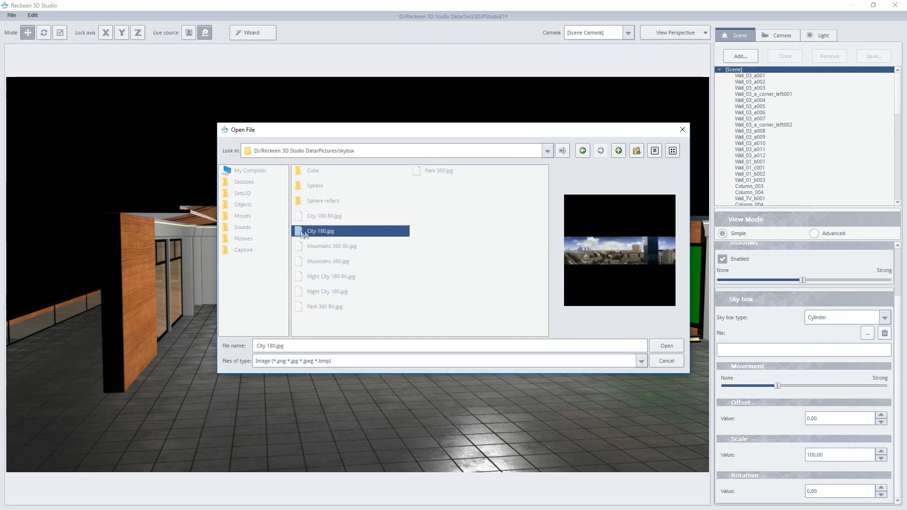
{"action": "double_click", "coordinate": [325, 233]}
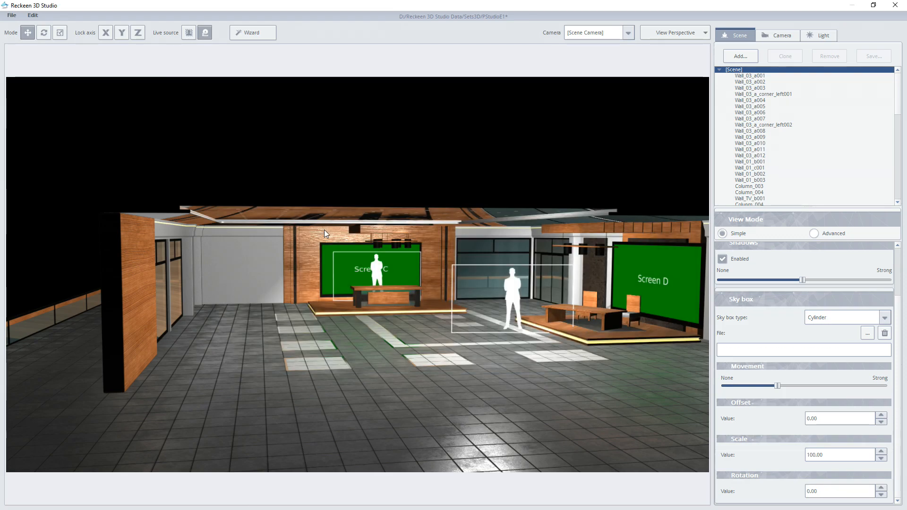
{"action": "right_click_drag", "start_coordinate": [395, 248], "coordinate": [409, 279]}
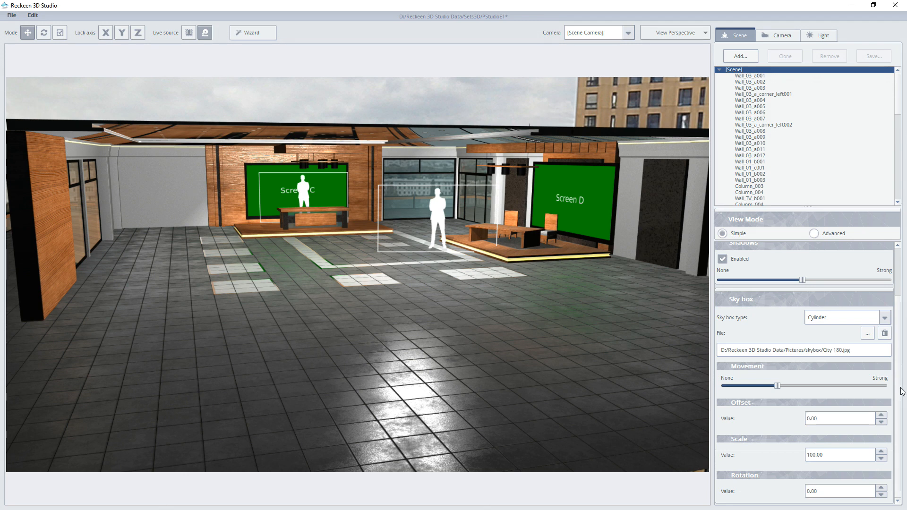
- Set the cylinder sky box's offset to 20 and its scale to 50
{"action": "left_click", "coordinate": [841, 419]}
{"action": "type", "text": "20"}
{"action": "key", "text": "Return"}
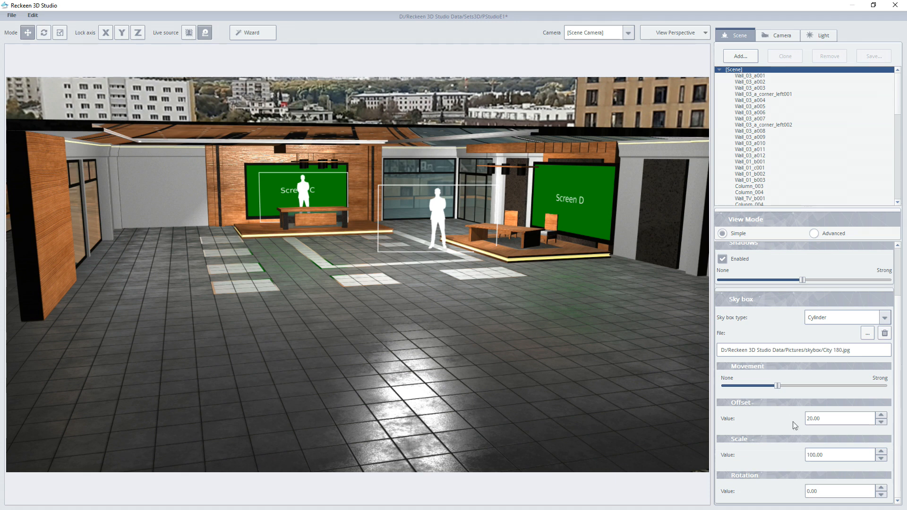
{"action": "double_click", "coordinate": [837, 455]}
{"action": "type", "text": "50"}
{"action": "key", "text": "Return"}
{"action": "right_click_drag", "start_coordinate": [447, 352], "coordinate": [445, 317]}
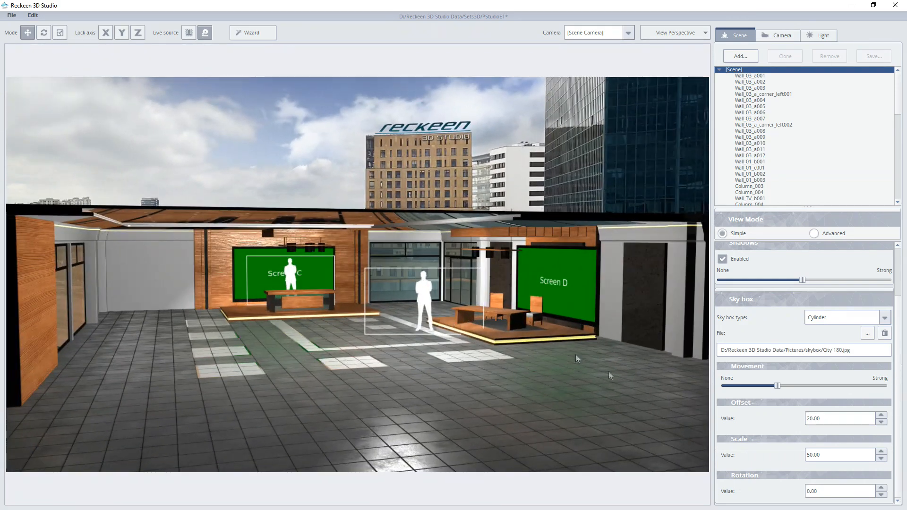
- Set the cylinder sky box's rotation to 10
{"action": "left_click", "coordinate": [824, 490]}
{"action": "type", "text": "10"}
{"action": "key", "text": "Return"}
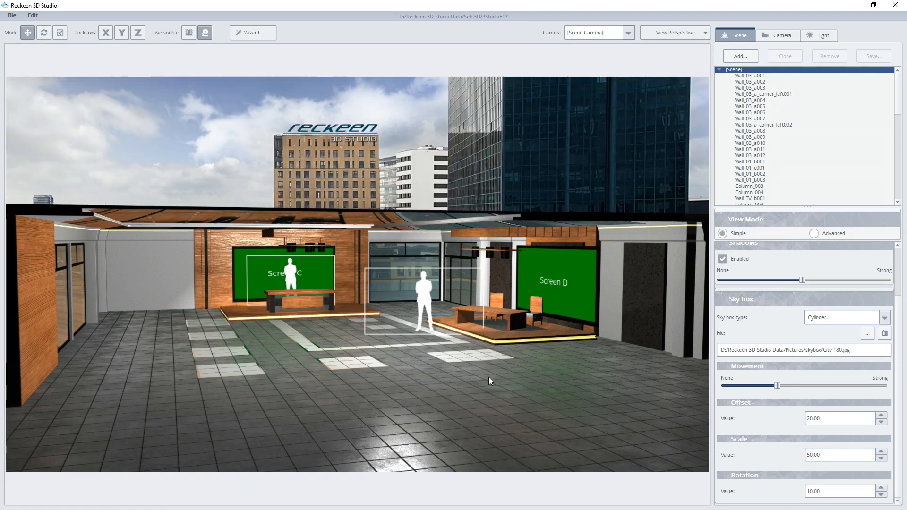
- Raise the sky box movement strength to slightly above the middle of its range
{"action": "scroll", "coordinate": [490, 381], "scroll_direction": "up", "scroll_amount": 3}
{"action": "middle_click_drag", "start_coordinate": [489, 381], "coordinate": [419, 377]}
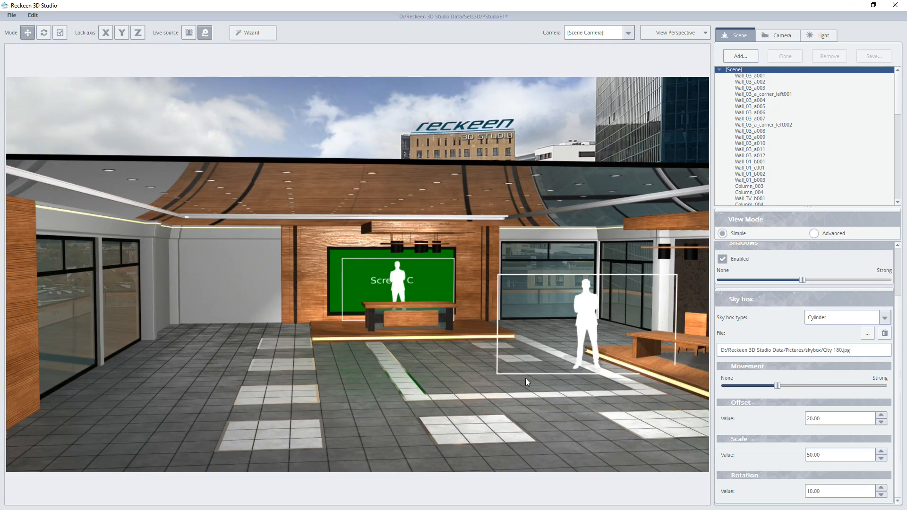
{"action": "middle_click_drag", "start_coordinate": [526, 381], "coordinate": [418, 355]}
{"action": "scroll", "coordinate": [418, 355], "scroll_direction": "up", "scroll_amount": 2}
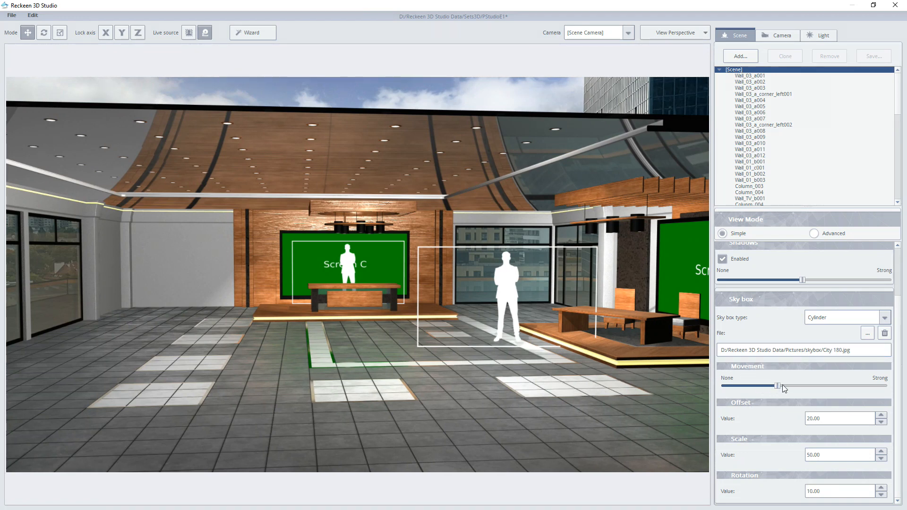
{"action": "left_click_drag", "start_coordinate": [781, 385], "coordinate": [812, 386]}
{"action": "middle_click_drag", "start_coordinate": [613, 370], "coordinate": [549, 369]}
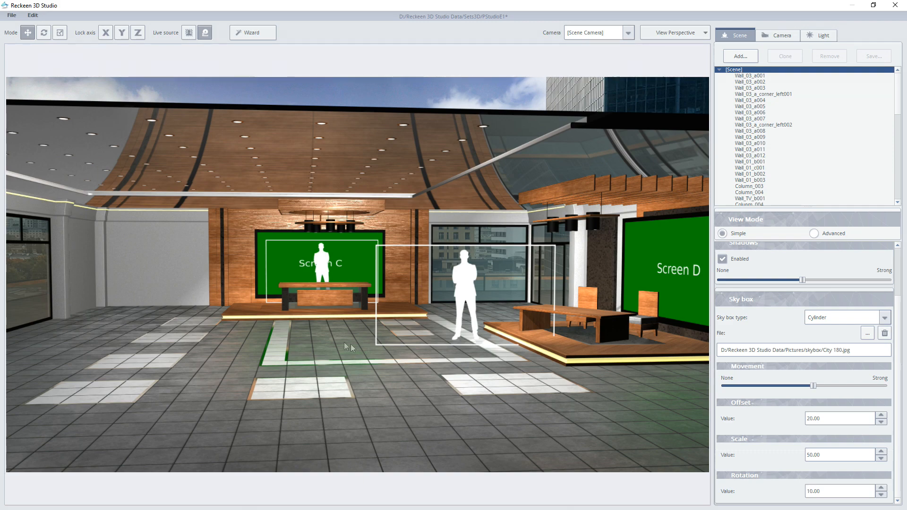
- Select the desk on the platform in front of Screen C
{"action": "left_click_drag", "start_coordinate": [326, 346], "coordinate": [402, 364]}
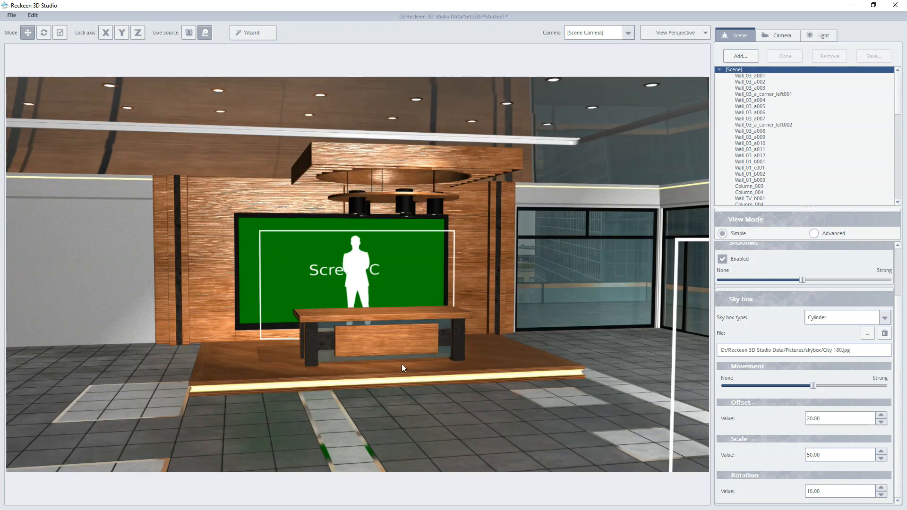
{"action": "left_click", "coordinate": [380, 342]}
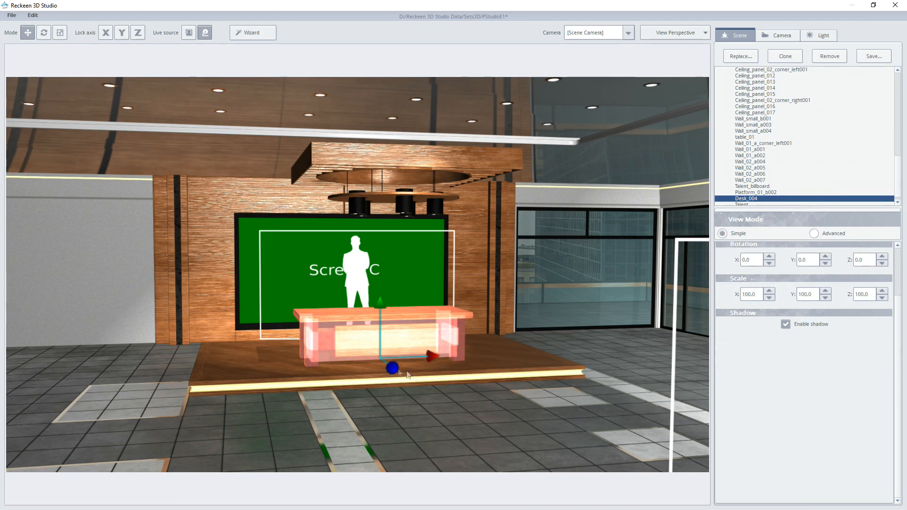
{"action": "scroll", "coordinate": [901, 182], "scroll_direction": "down", "scroll_amount": 1}
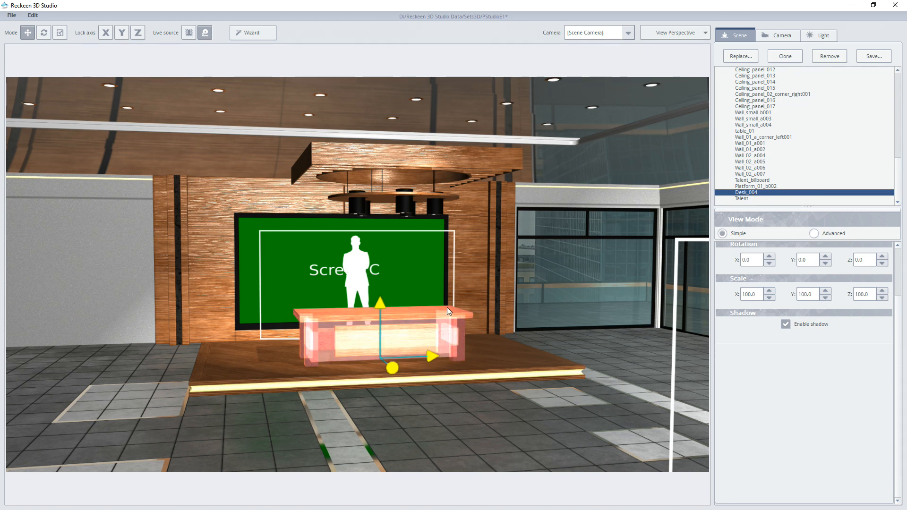
- Use the Advanced view mode to select the Desk_02_granite_red_003 part of Desk_004
{"action": "left_click", "coordinate": [814, 233]}
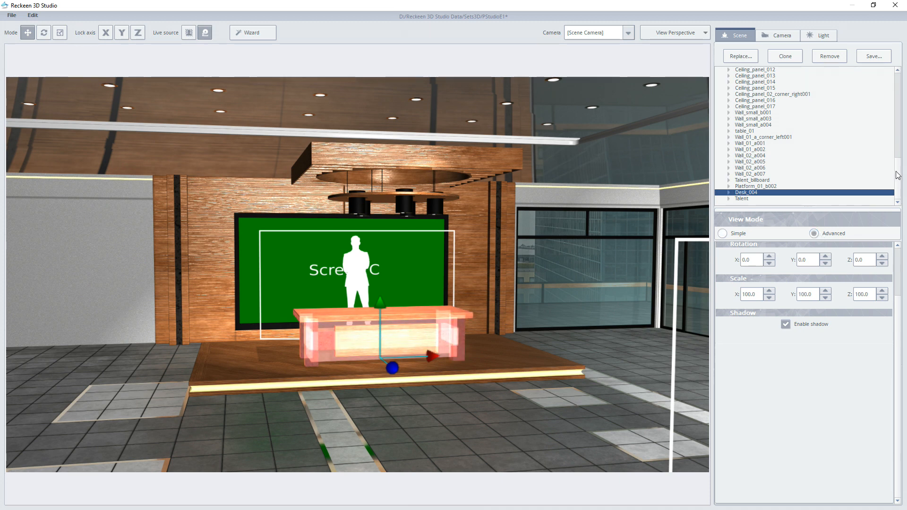
{"action": "left_click", "coordinate": [729, 193]}
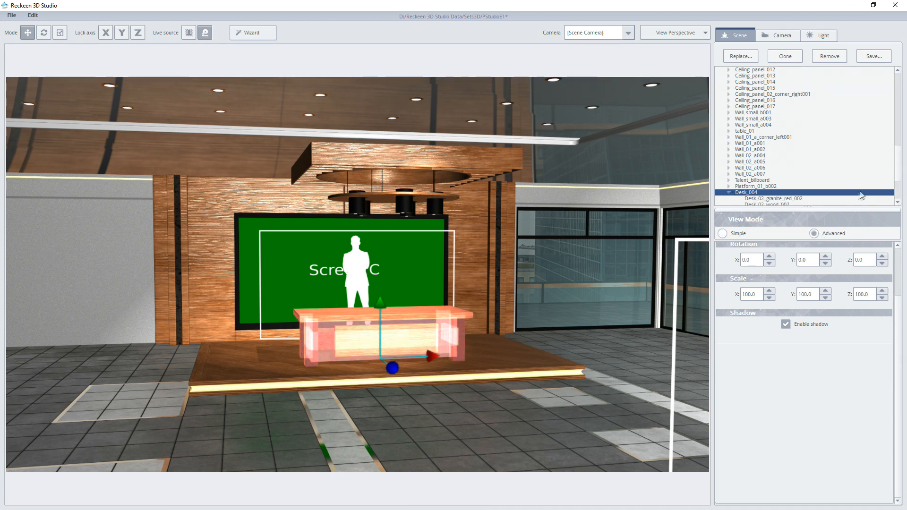
{"action": "scroll", "coordinate": [892, 192], "scroll_direction": "down", "scroll_amount": 4}
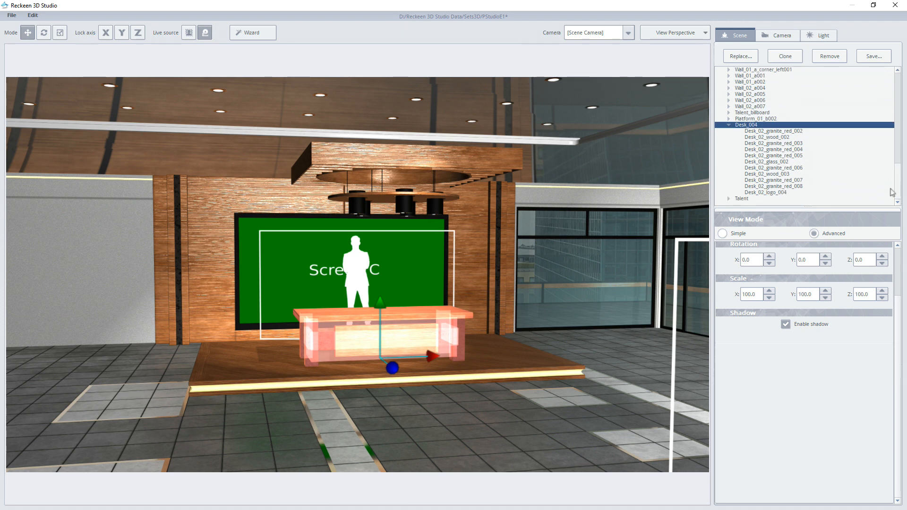
{"action": "left_click", "coordinate": [785, 132]}
{"action": "left_click", "coordinate": [783, 137]}
{"action": "left_click", "coordinate": [779, 144]}
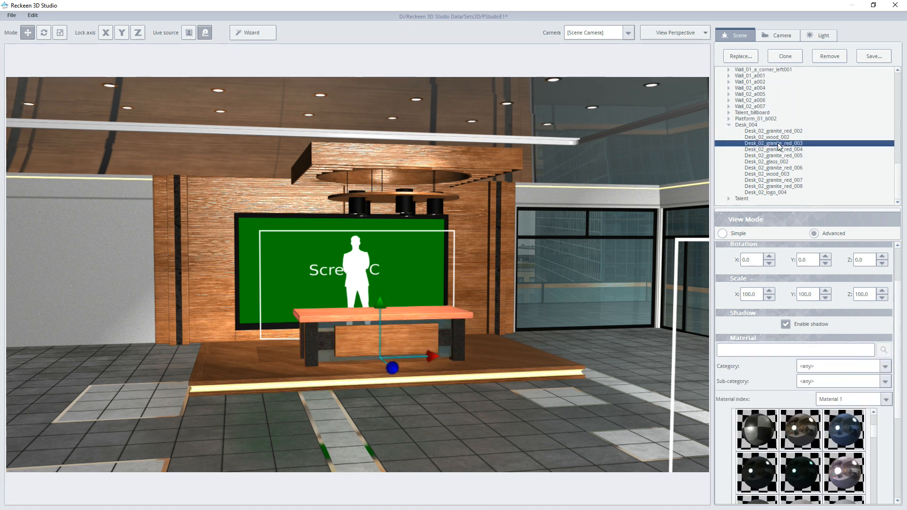
- Highlight individual parts of Desk_004 in turn: Desk_02_granite_red_004, Desk_02_granite_red_005 and Desk_02_glass_002
{"action": "left_click", "coordinate": [779, 149]}
{"action": "left_click", "coordinate": [779, 155]}
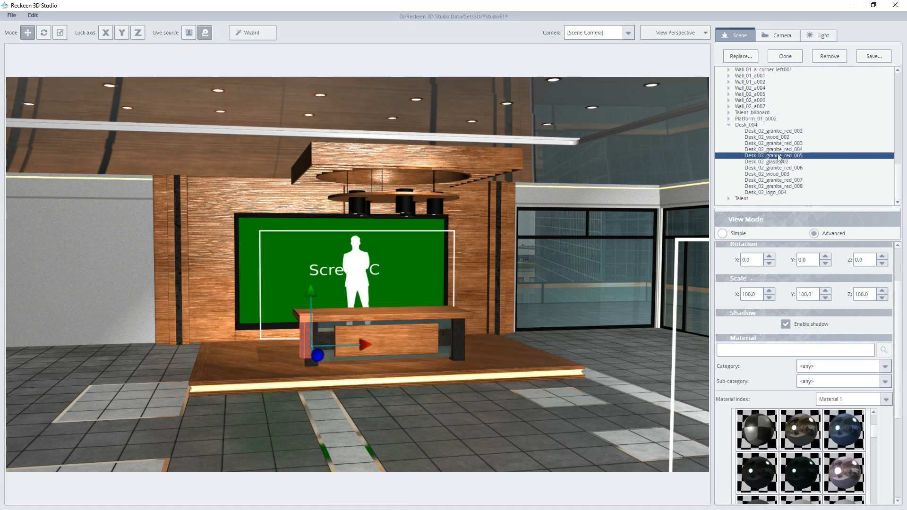
{"action": "left_click", "coordinate": [779, 162]}
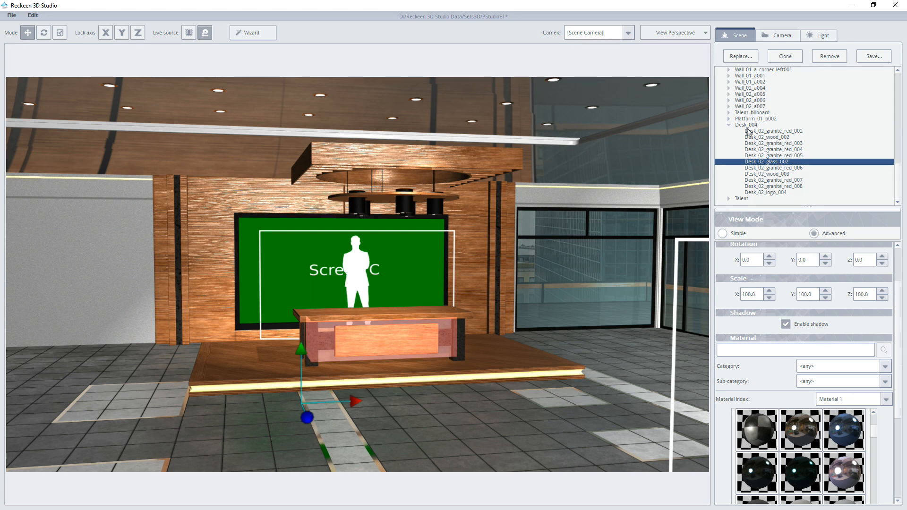
- Select the whole Desk_004 and set its position X to 0.2 and its scale X to 100.3
{"action": "left_click", "coordinate": [745, 126]}
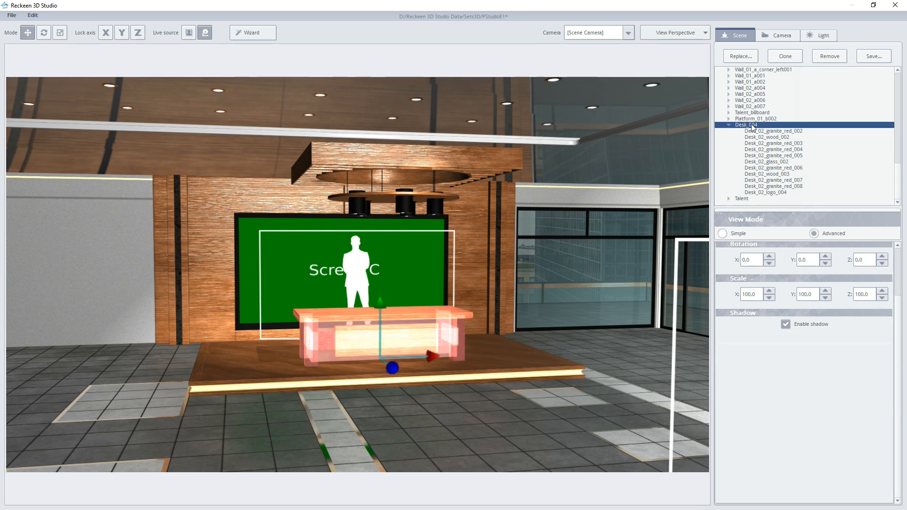
{"action": "scroll", "coordinate": [899, 340], "scroll_direction": "up", "scroll_amount": 3}
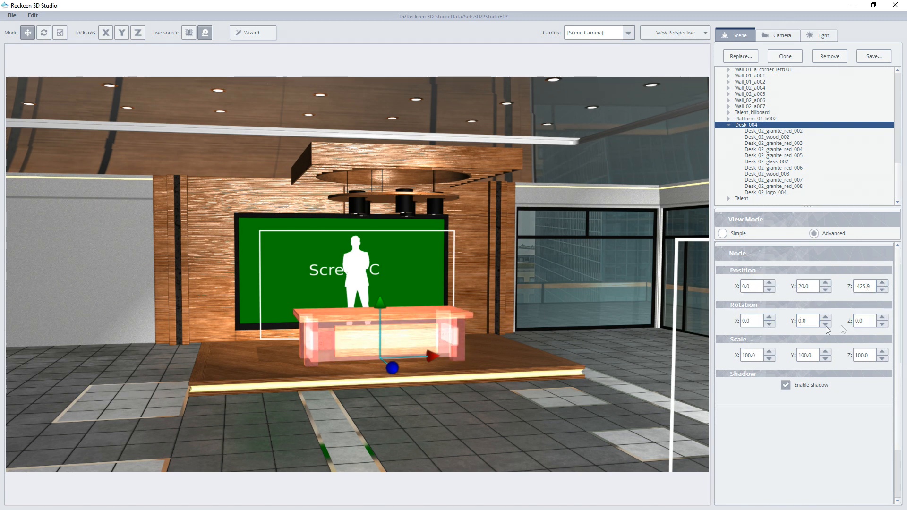
{"action": "left_click", "coordinate": [769, 284]}
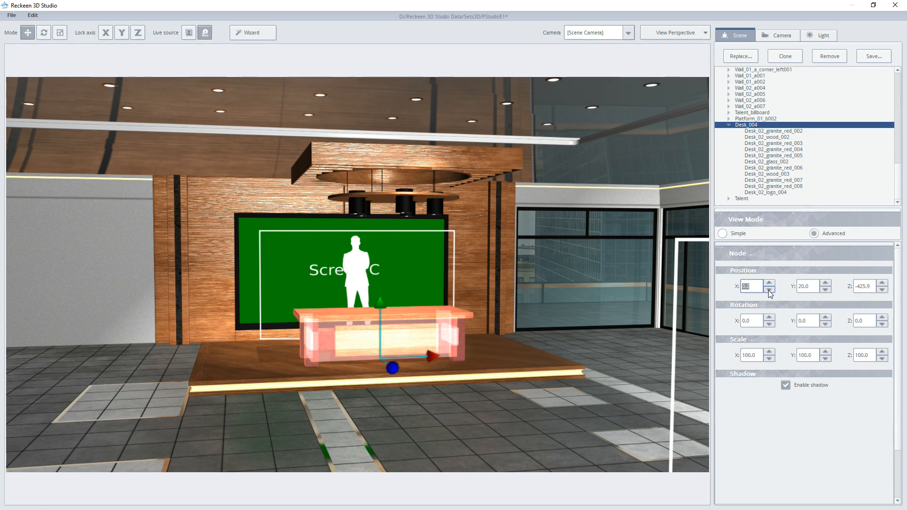
{"action": "left_click", "coordinate": [769, 352]}
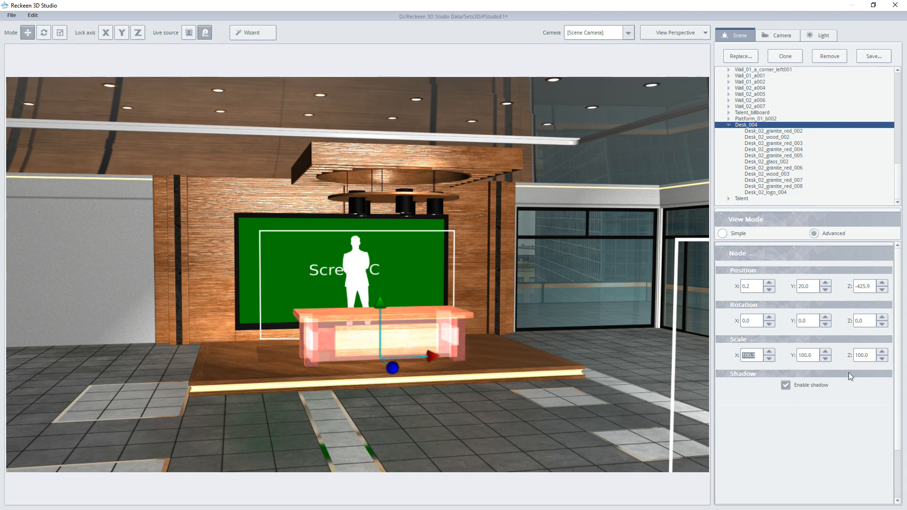
- Select the [Scene] root node to examine the scene-wide shadow settings
{"action": "left_click_drag", "start_coordinate": [898, 188], "coordinate": [896, 114]}
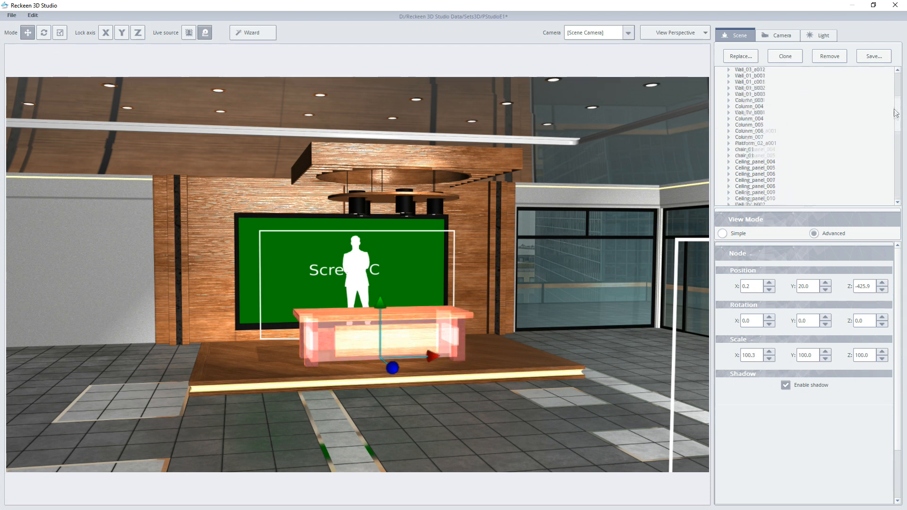
{"action": "scroll", "coordinate": [730, 71], "scroll_direction": "up", "scroll_amount": 5}
{"action": "left_click", "coordinate": [734, 69]}
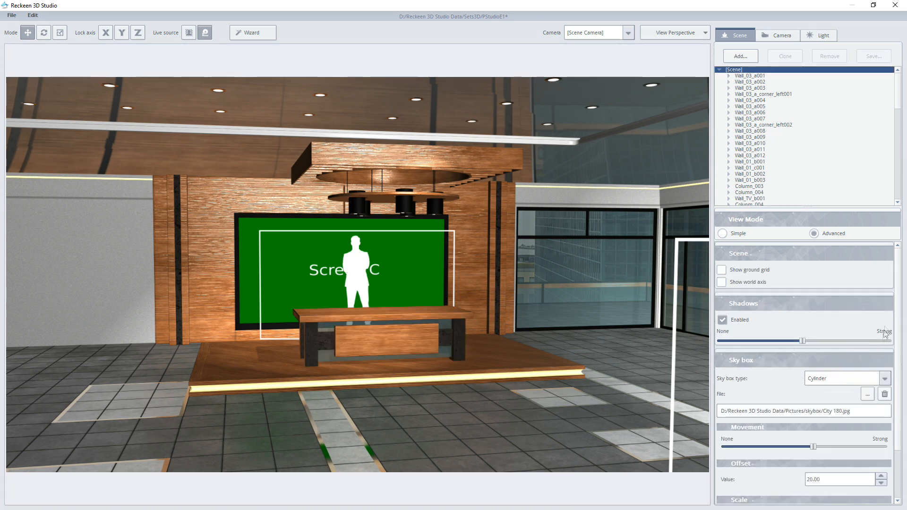
- Turn off the shadow for the whole Desk_004 and deselect the desk
{"action": "left_click", "coordinate": [387, 339]}
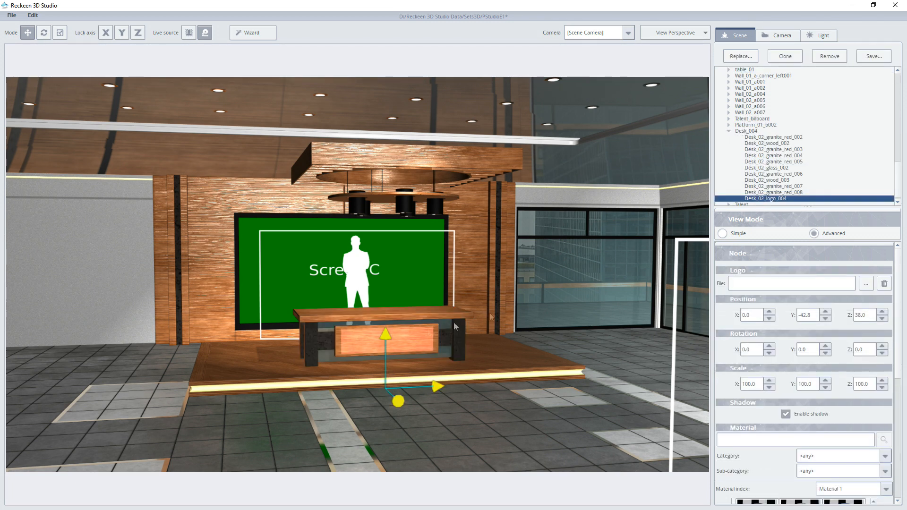
{"action": "left_click", "coordinate": [741, 132]}
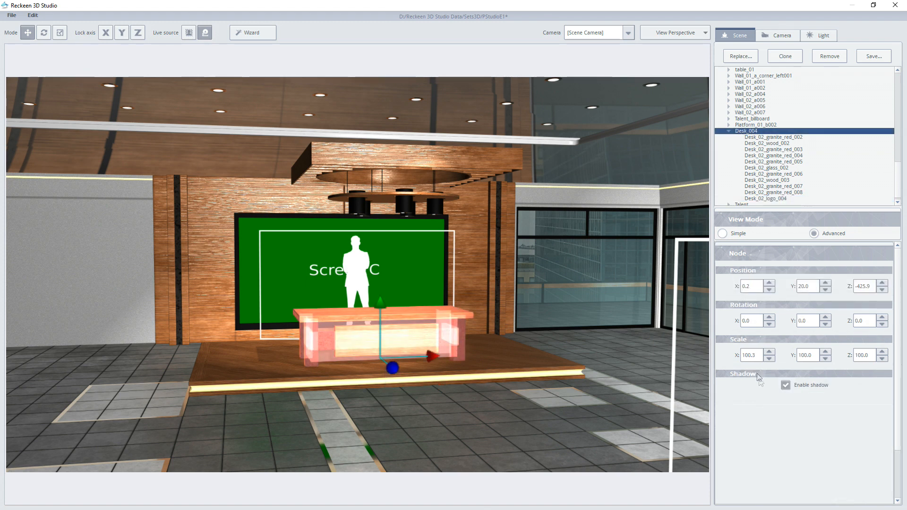
{"action": "left_click", "coordinate": [786, 386]}
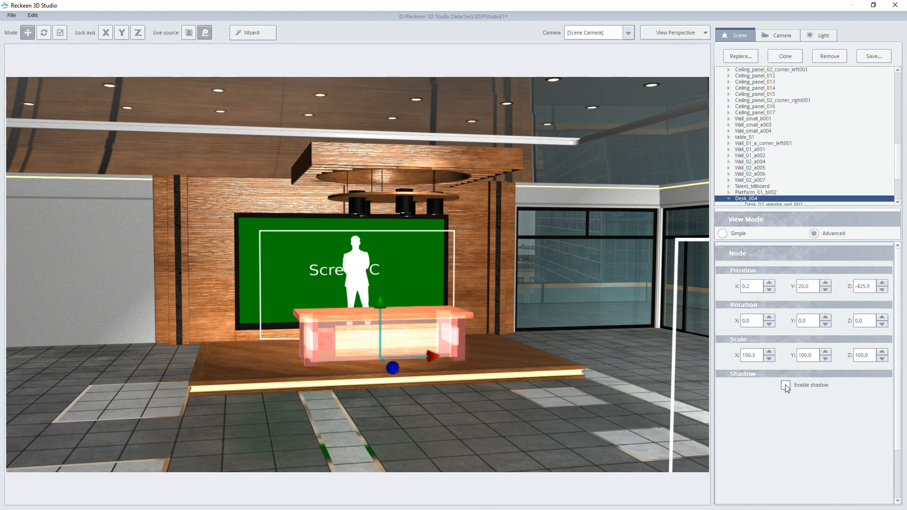
{"action": "left_click", "coordinate": [403, 326]}
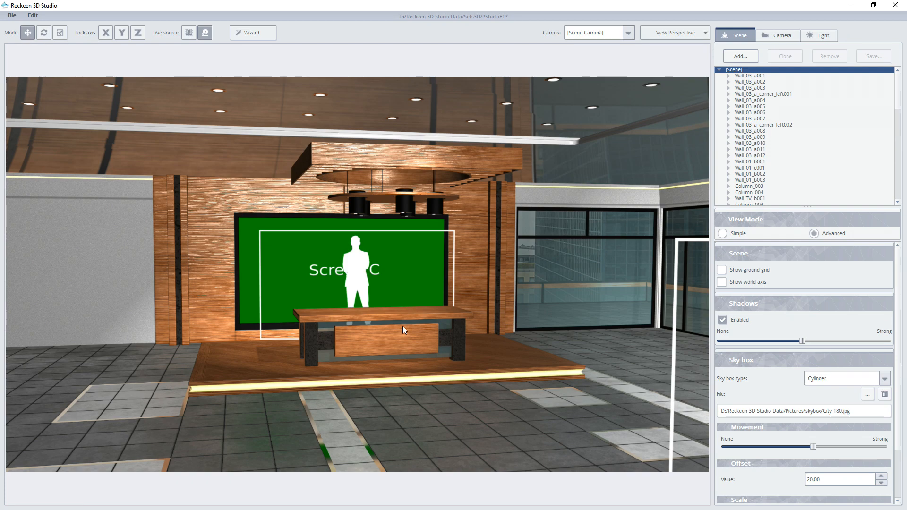
- Open the object library for adding a new object to the scene, with more of the studio floor in view
{"action": "right_click_drag", "start_coordinate": [390, 377], "coordinate": [464, 382]}
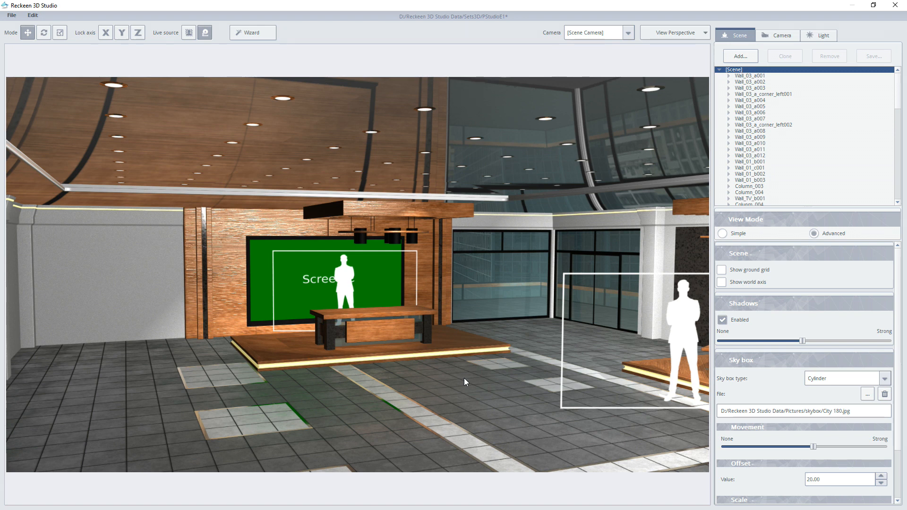
{"action": "left_click", "coordinate": [739, 58]}
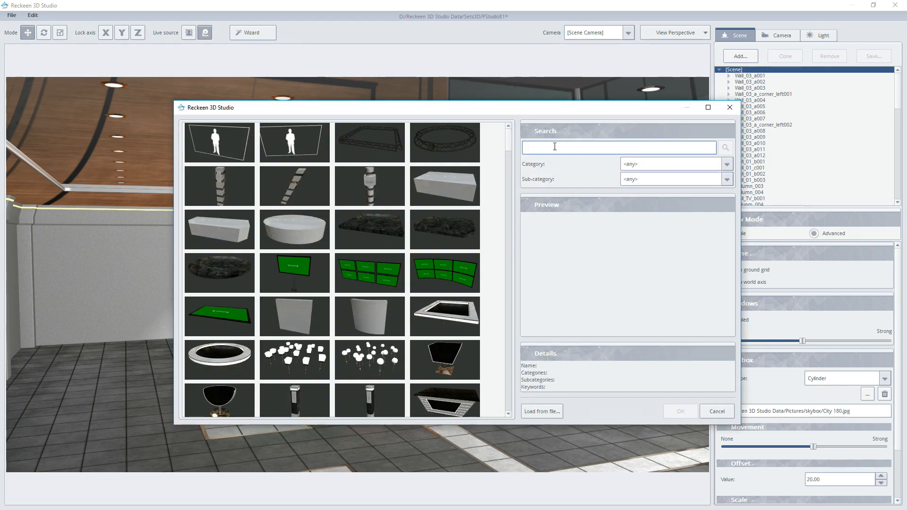
{"action": "left_click", "coordinate": [539, 146]}
{"action": "type", "text": "wall"}
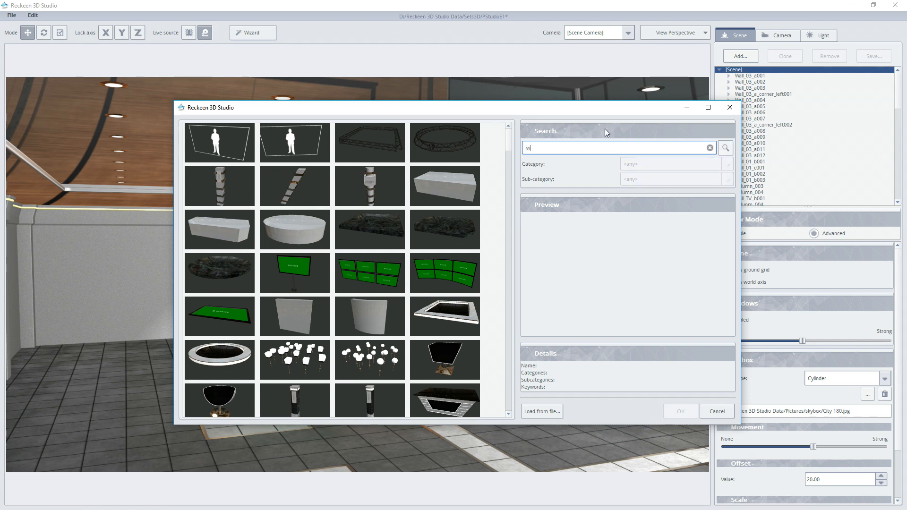
{"action": "key", "text": "BackSpace"}
{"action": "key", "text": "BackSpace"}
{"action": "key", "text": "BackSpace"}
{"action": "key", "text": "BackSpace"}
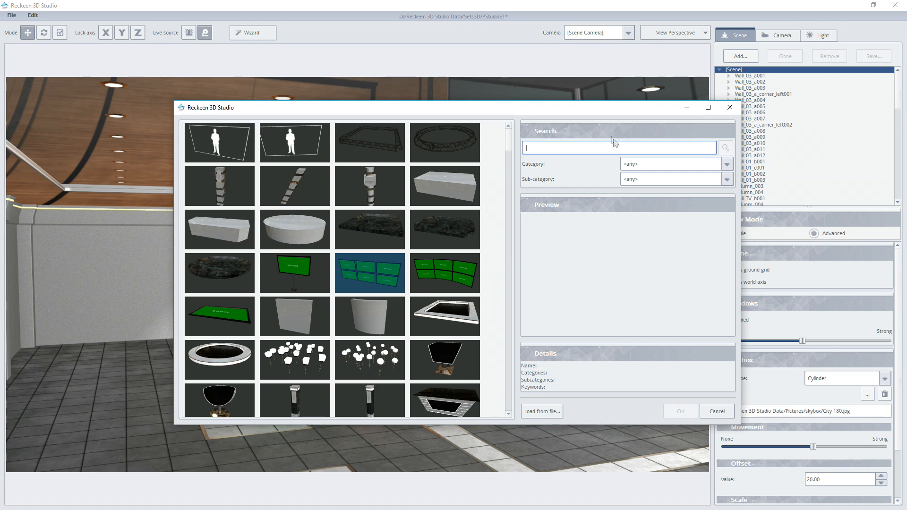
- Add the low cushioned chair_02 from the Studio PE category and move it to about X 452.9, Z -347.7 near the windows
{"action": "left_click", "coordinate": [641, 164]}
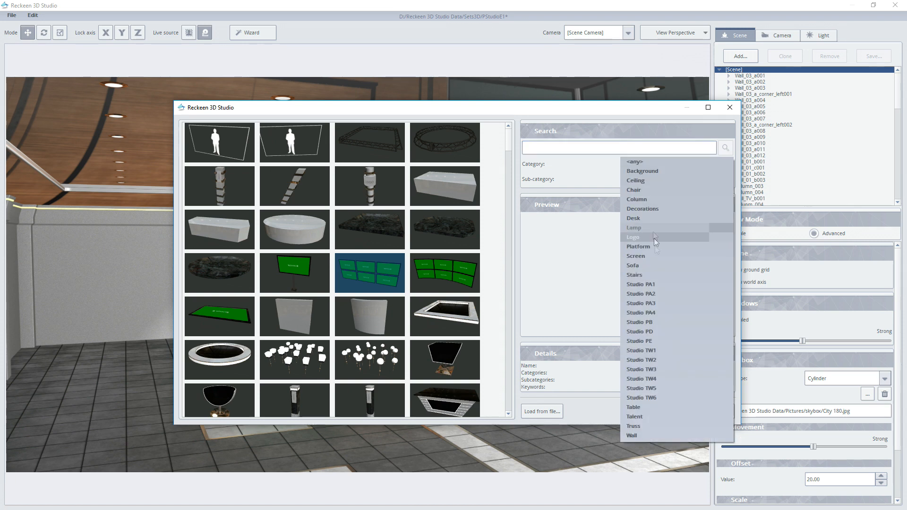
{"action": "left_click", "coordinate": [654, 341]}
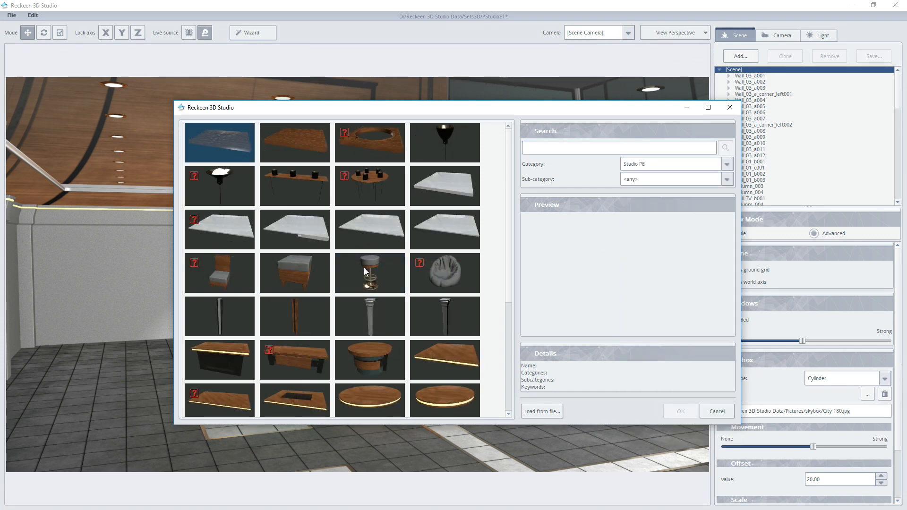
{"action": "double_click", "coordinate": [316, 273]}
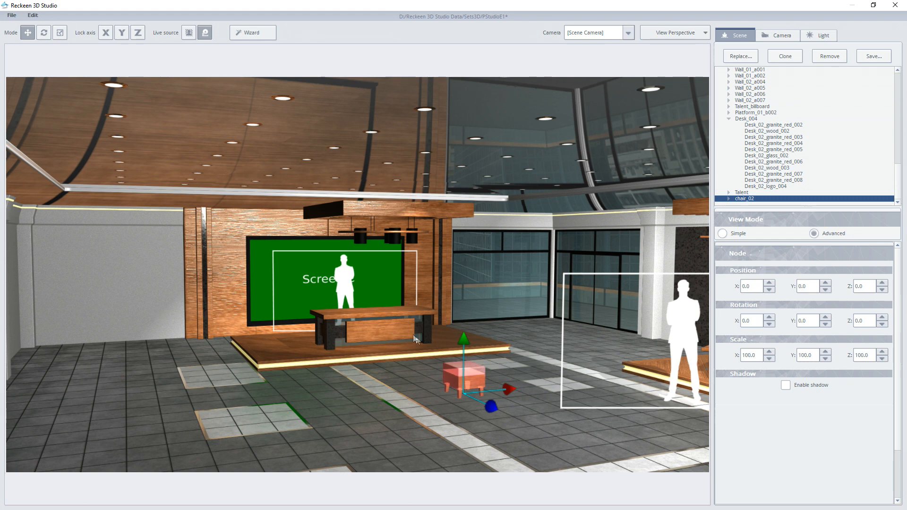
{"action": "left_click_drag", "start_coordinate": [506, 389], "coordinate": [587, 348]}
{"action": "middle_click_drag", "start_coordinate": [588, 348], "coordinate": [497, 394]}
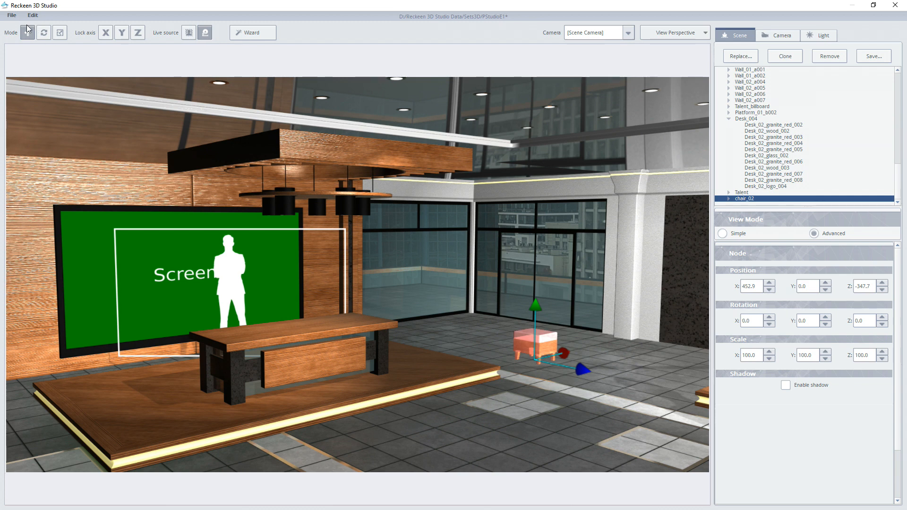
- Rotate chair_02 to about 12.5 around Y and scale it to about 140.8 in X and 101.4 in Z
{"action": "left_click", "coordinate": [47, 33]}
{"action": "mouse_move", "coordinate": [531, 375]}
{"action": "left_mouse_down"}
{"action": "mouse_move", "coordinate": [570, 374]}
{"action": "mouse_move", "coordinate": [540, 371]}
{"action": "left_mouse_up"}
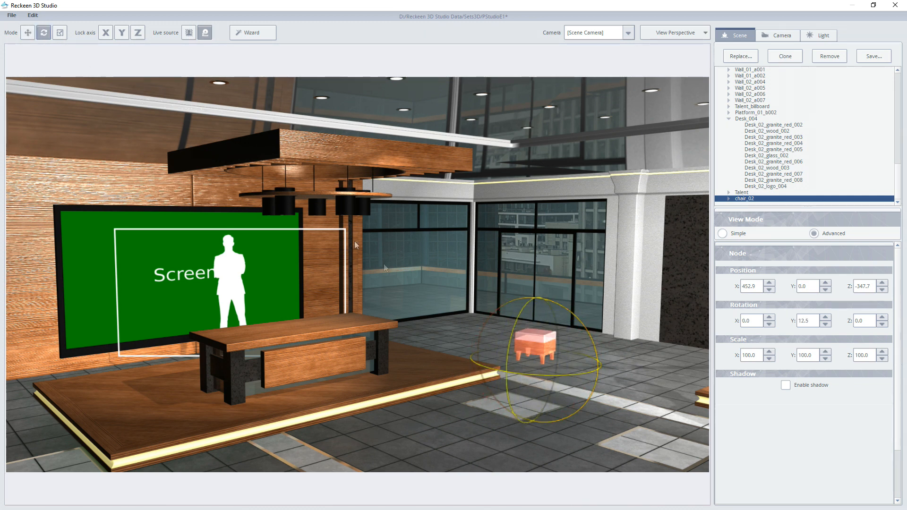
{"action": "left_click", "coordinate": [60, 32]}
{"action": "left_click_drag", "start_coordinate": [556, 351], "coordinate": [594, 372]}
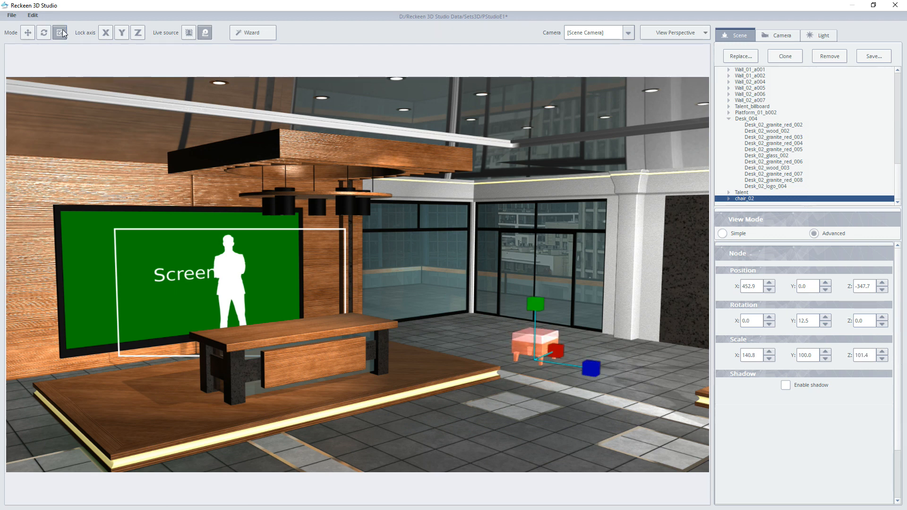
- Clone chair_02 and move the copy behind the original, to about X 570.7, Z -543.6
{"action": "left_click", "coordinate": [28, 32]}
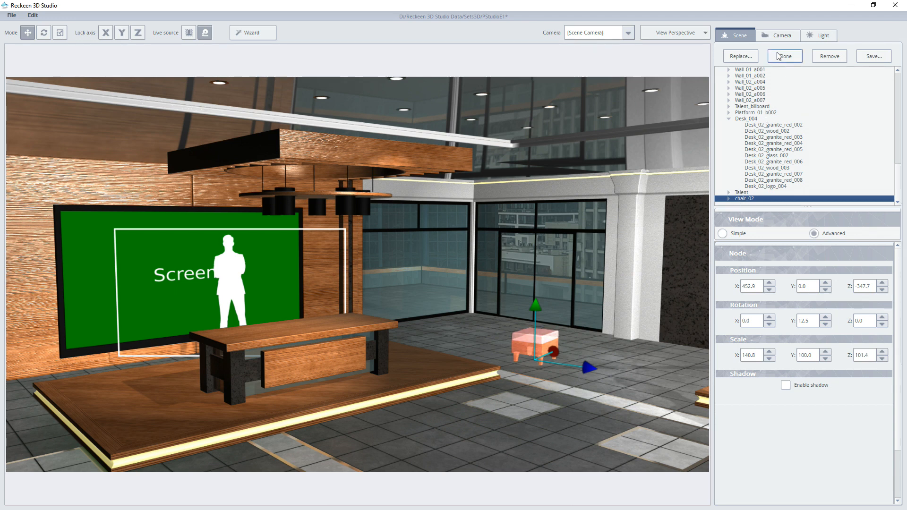
{"action": "left_click", "coordinate": [794, 58]}
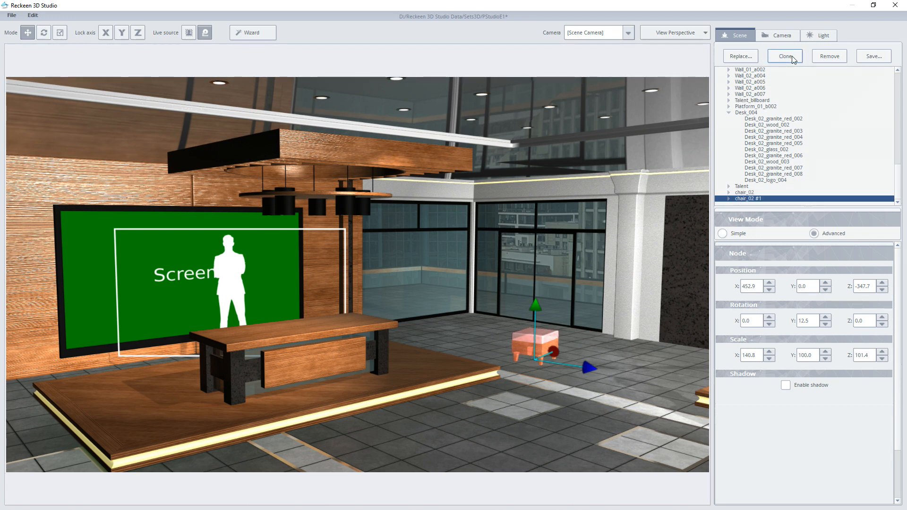
{"action": "mouse_move", "coordinate": [588, 367]}
{"action": "left_mouse_down"}
{"action": "mouse_move", "coordinate": [504, 344]}
{"action": "mouse_move", "coordinate": [542, 342]}
{"action": "left_mouse_up"}
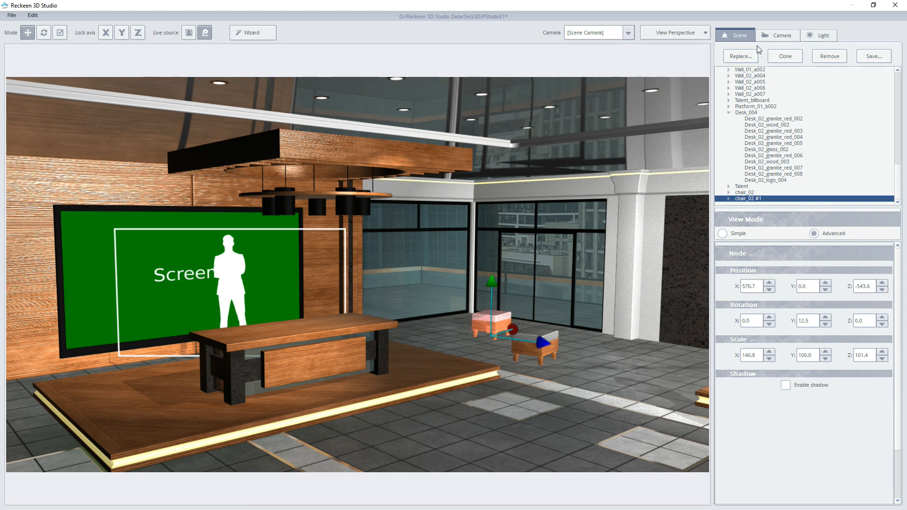
- Replace the cloned chair with the bar stool chair_03 from the Studio PE category
{"action": "left_click", "coordinate": [728, 57]}
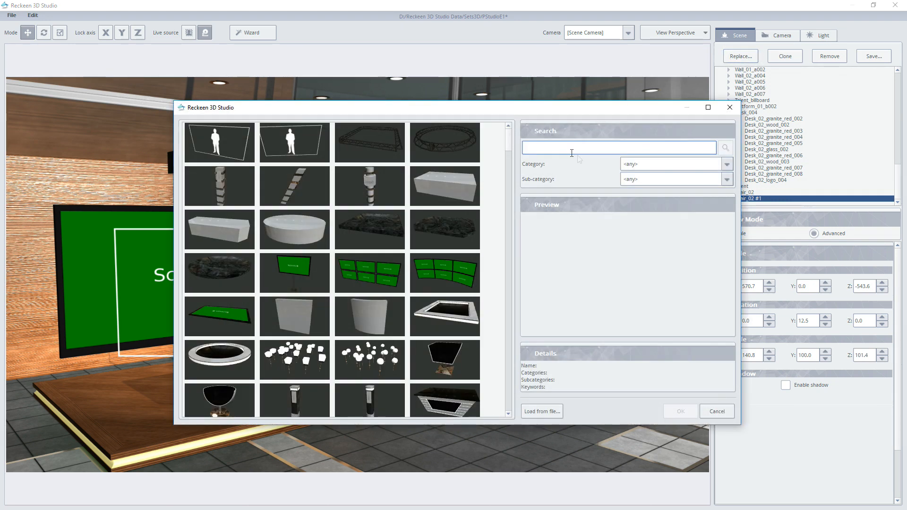
{"action": "left_click", "coordinate": [636, 165]}
{"action": "left_click", "coordinate": [653, 339]}
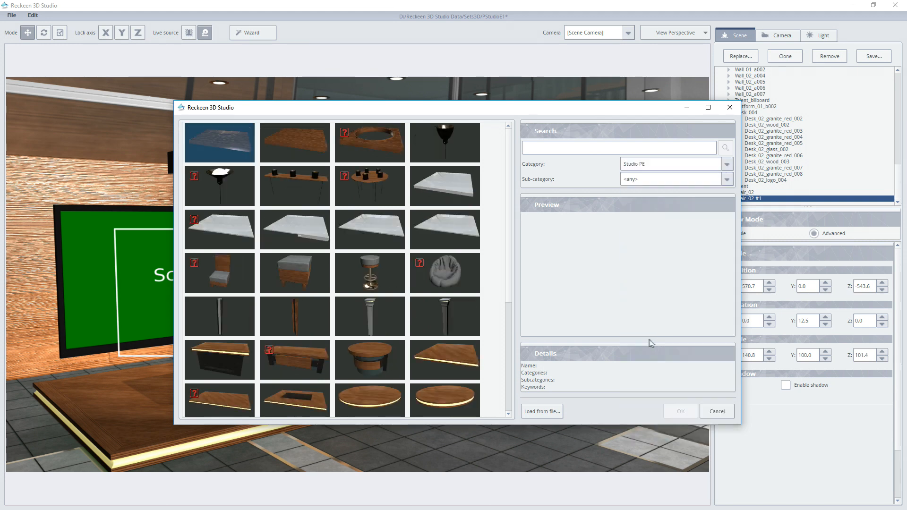
{"action": "double_click", "coordinate": [372, 268]}
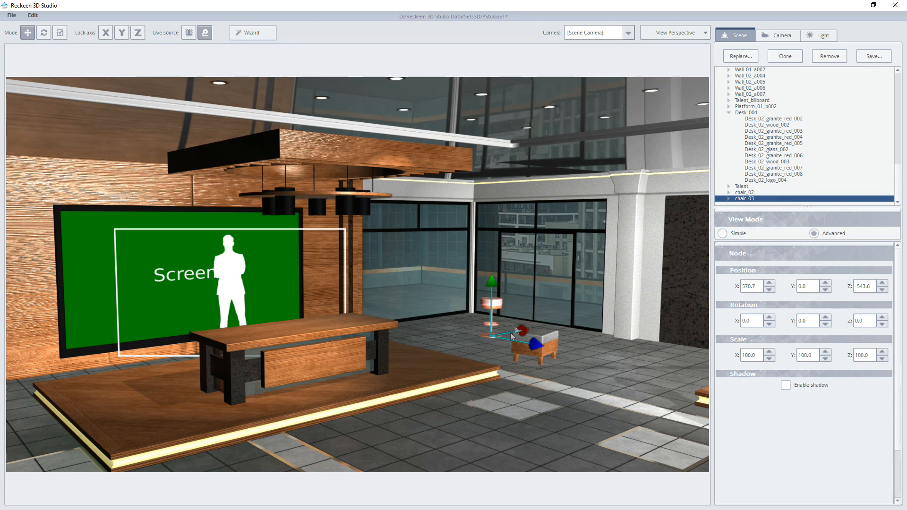
- Select the whole chair_03 bar stool and enable its shadow
{"action": "left_click", "coordinate": [496, 307]}
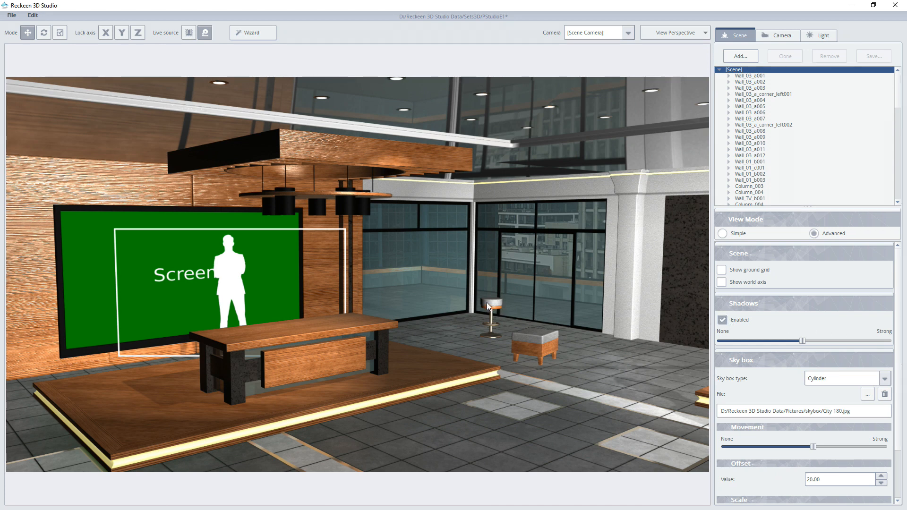
{"action": "left_click", "coordinate": [487, 303]}
{"action": "left_click", "coordinate": [743, 168]}
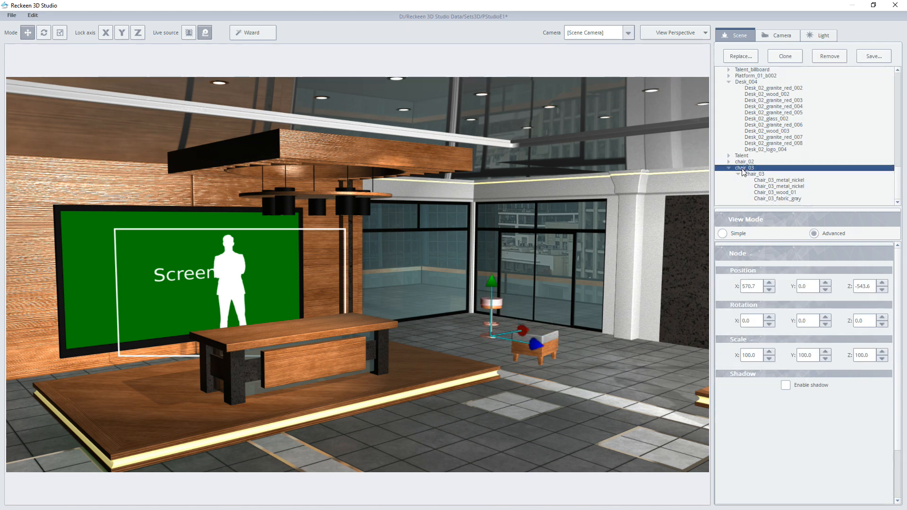
{"action": "left_click", "coordinate": [786, 385]}
- Select the whole chair_02 and enable its shadow, then deselect it
{"action": "left_click", "coordinate": [544, 334]}
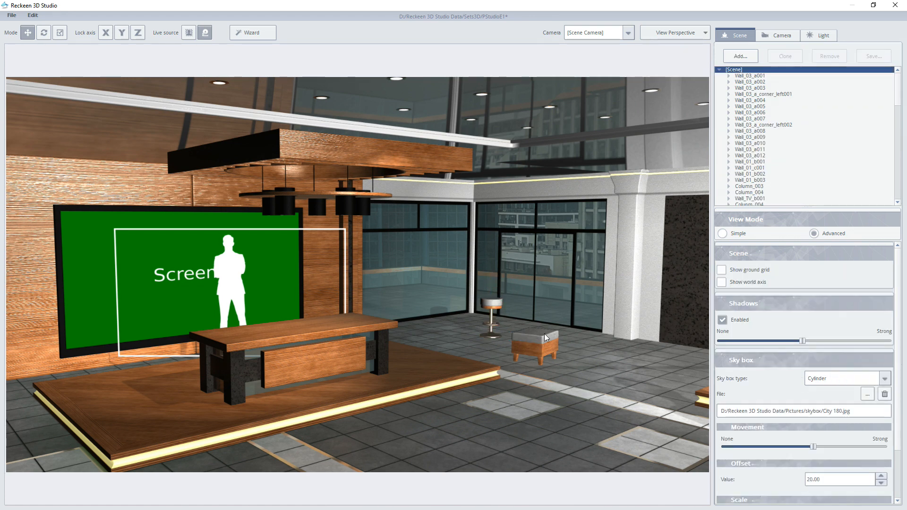
{"action": "left_click", "coordinate": [744, 186]}
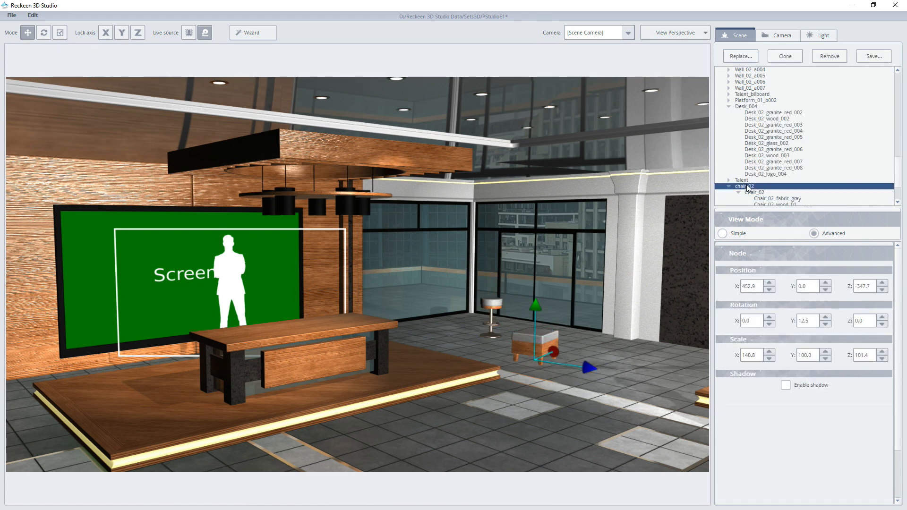
{"action": "scroll", "coordinate": [750, 178], "scroll_direction": "down", "scroll_amount": 3}
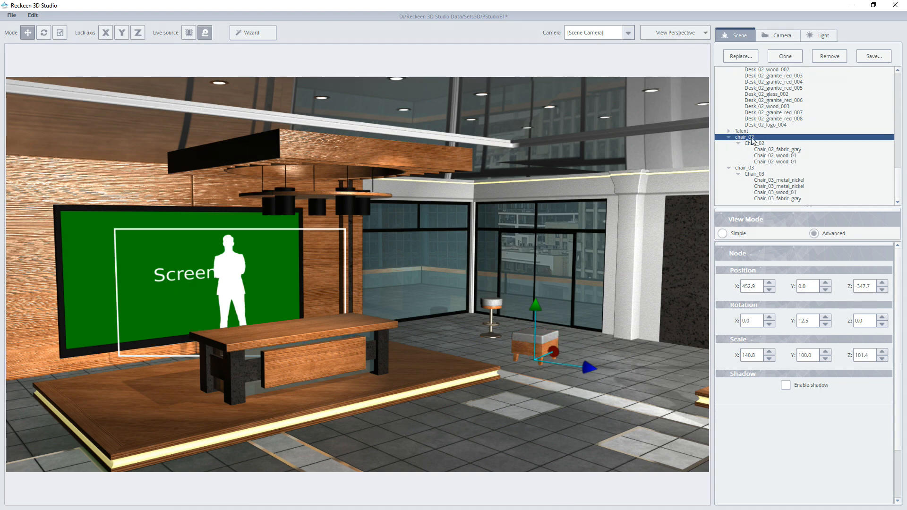
{"action": "left_click", "coordinate": [543, 336]}
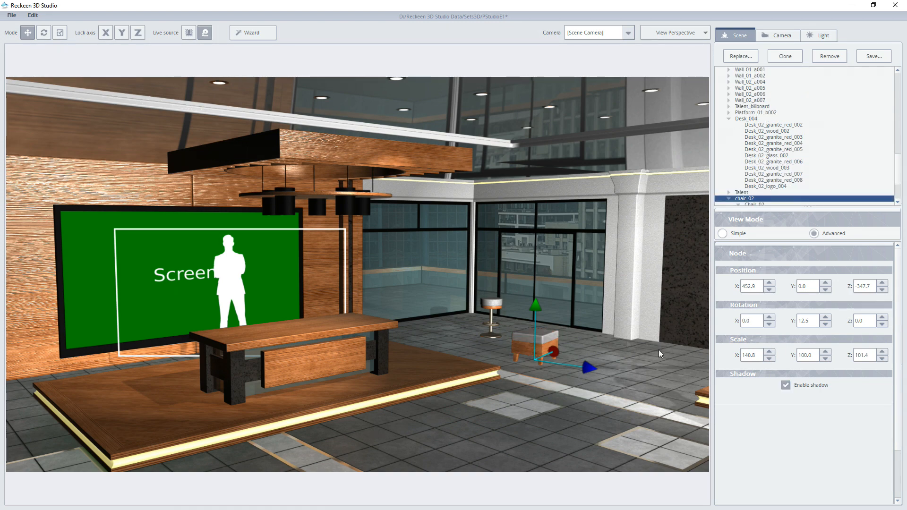
{"action": "left_click", "coordinate": [545, 337]}
{"action": "scroll", "coordinate": [594, 323], "scroll_direction": "down", "scroll_amount": 3}
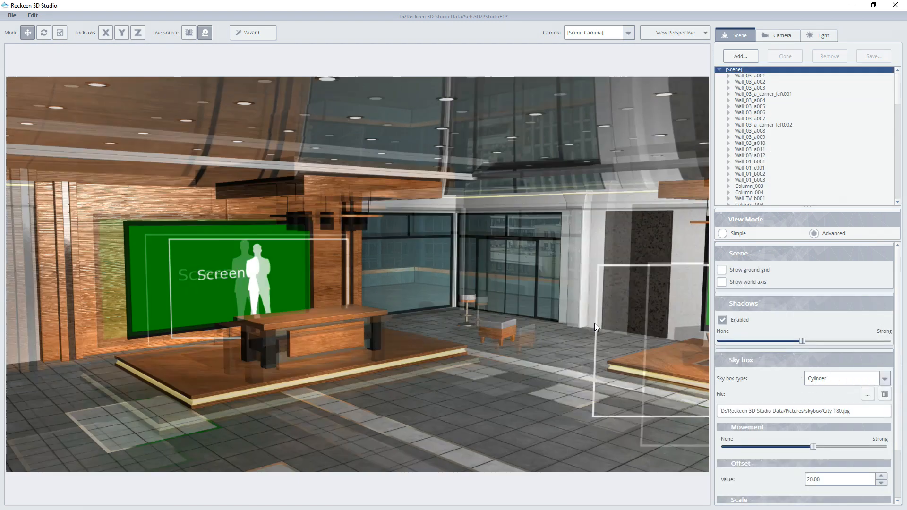
- Apply the plain dark grey panel material with small rivets to the floor's Floor_a_tiles_01 surface and deselect it
{"action": "right_click_drag", "start_coordinate": [589, 326], "coordinate": [317, 311]}
{"action": "scroll", "coordinate": [469, 327], "scroll_direction": "down", "scroll_amount": 3}
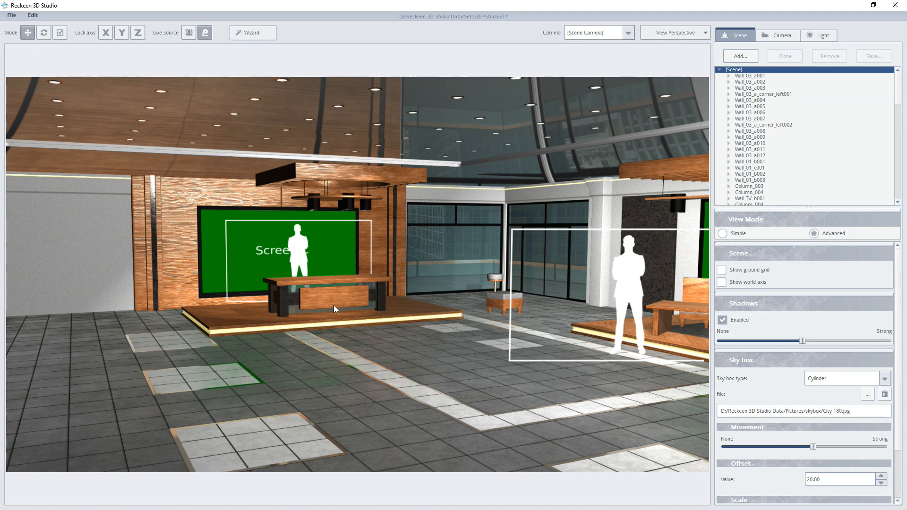
{"action": "left_click", "coordinate": [304, 364]}
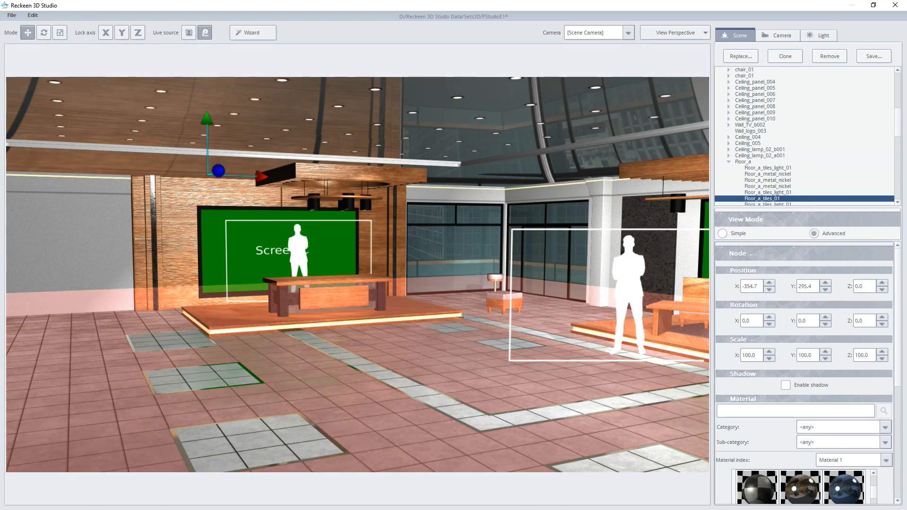
{"action": "scroll", "coordinate": [898, 281], "scroll_direction": "down", "scroll_amount": 4}
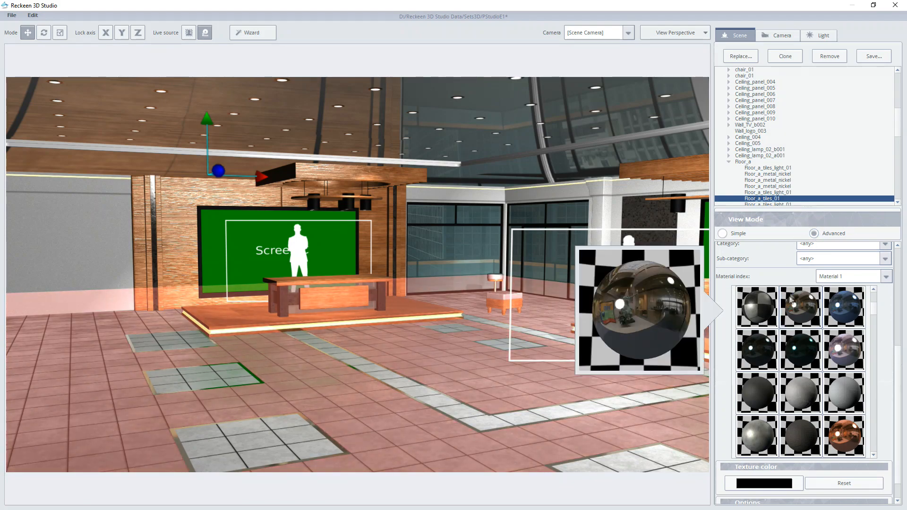
{"action": "mouse_move", "coordinate": [864, 454]}
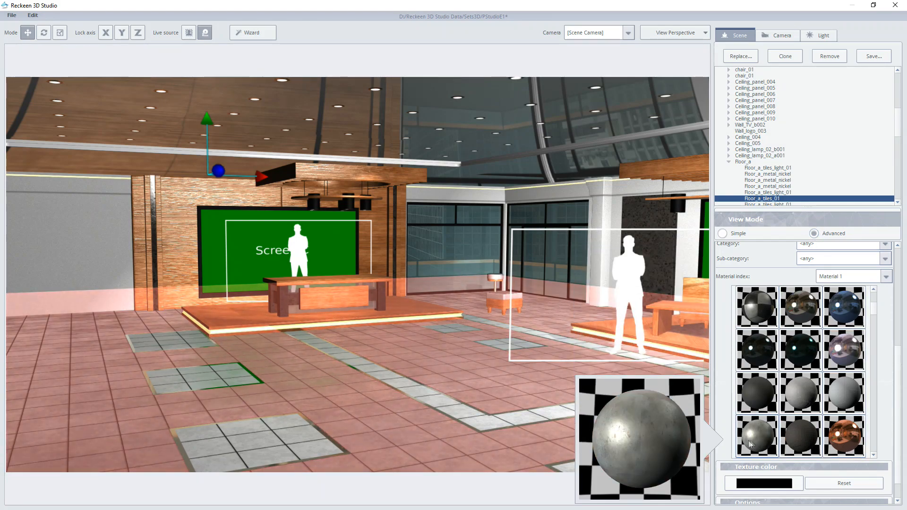
{"action": "mouse_move", "coordinate": [793, 415]}
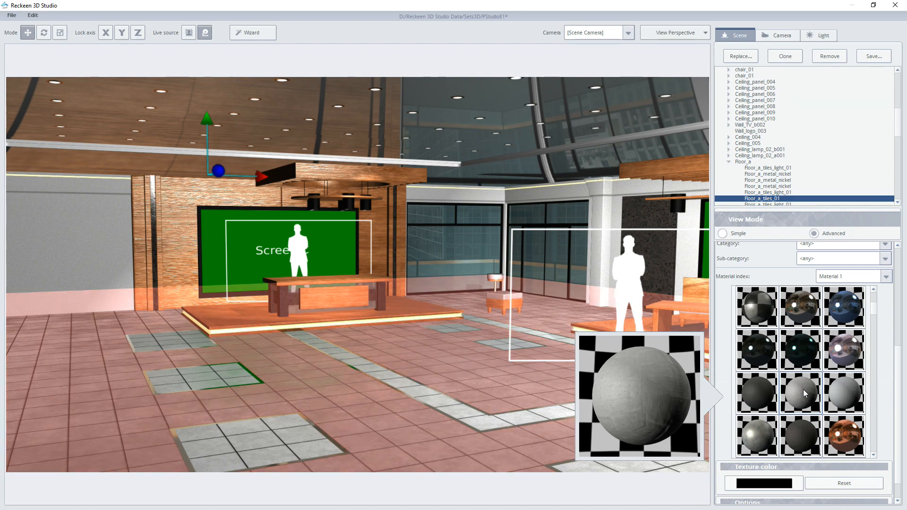
{"action": "left_click", "coordinate": [804, 433]}
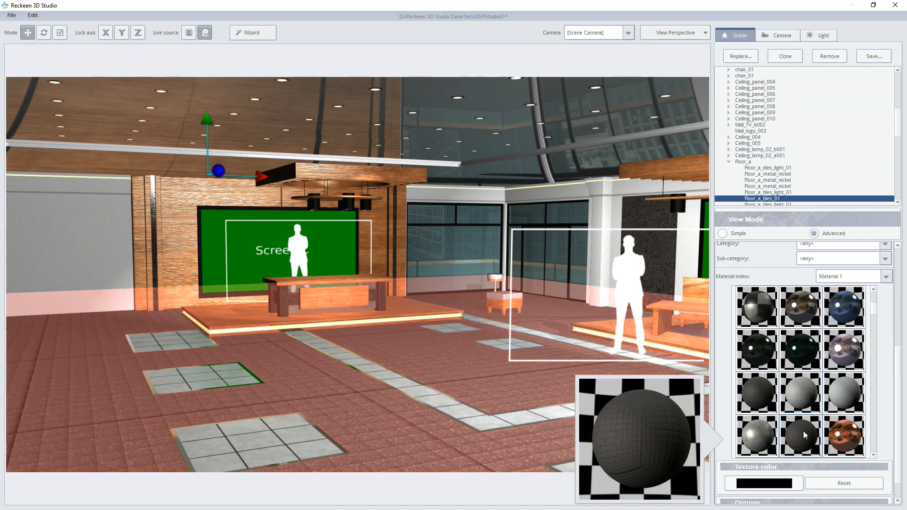
{"action": "left_click", "coordinate": [756, 391]}
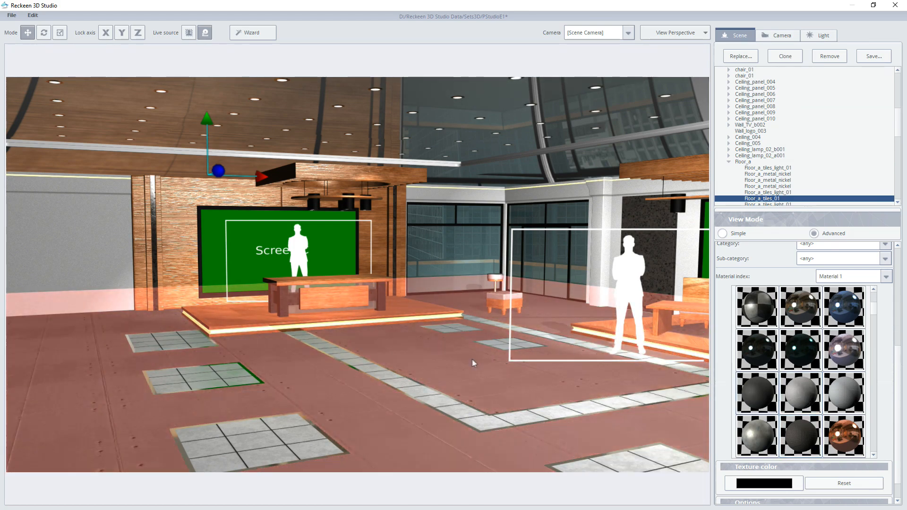
{"action": "left_click", "coordinate": [471, 362]}
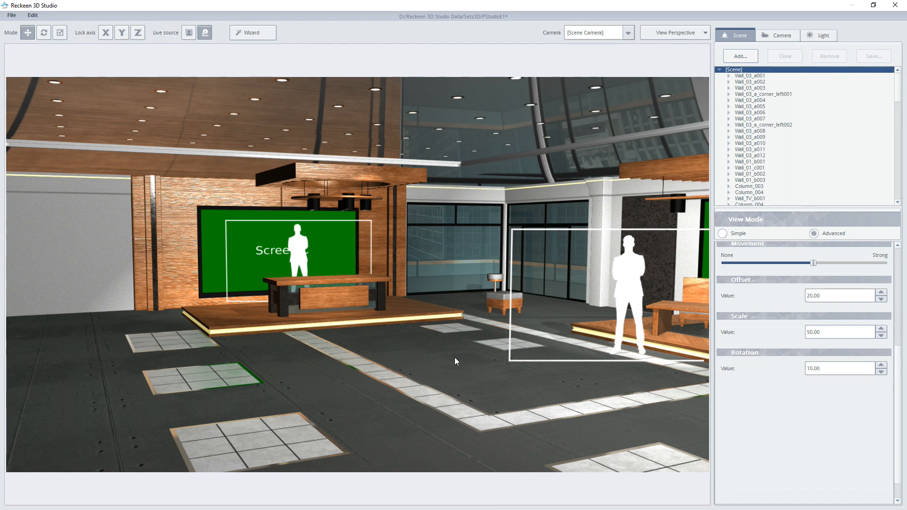
- Set the texture color of the Floor_a_tiles_01 floor surface to a light red and deselect the floor
{"action": "left_click", "coordinate": [320, 371]}
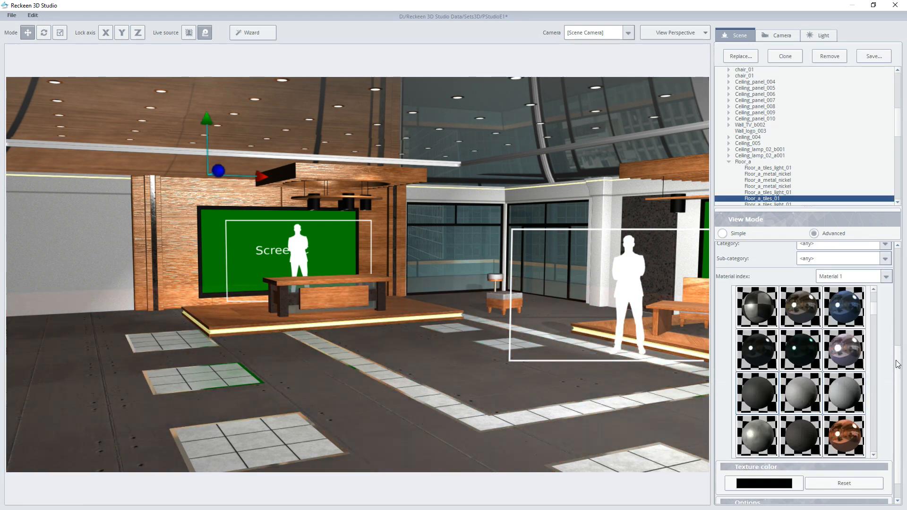
{"action": "scroll", "coordinate": [900, 401], "scroll_direction": "down", "scroll_amount": 2}
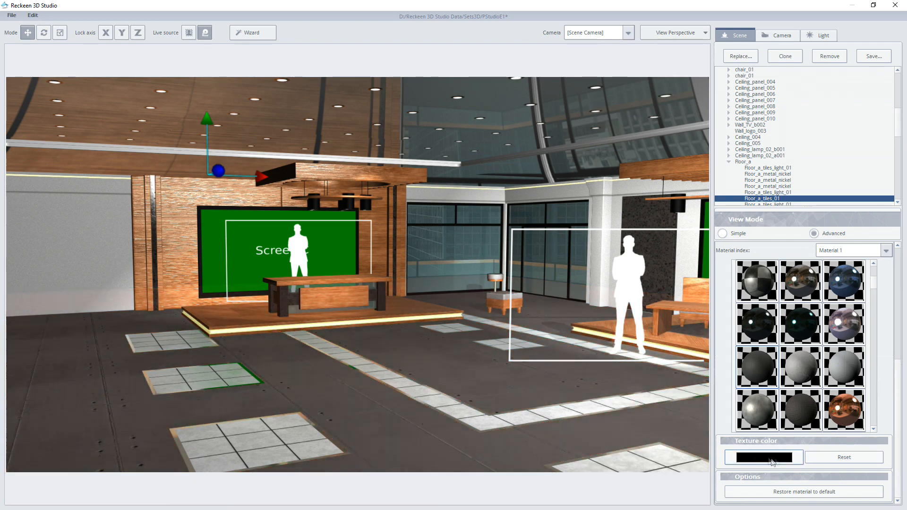
{"action": "left_click", "coordinate": [765, 462]}
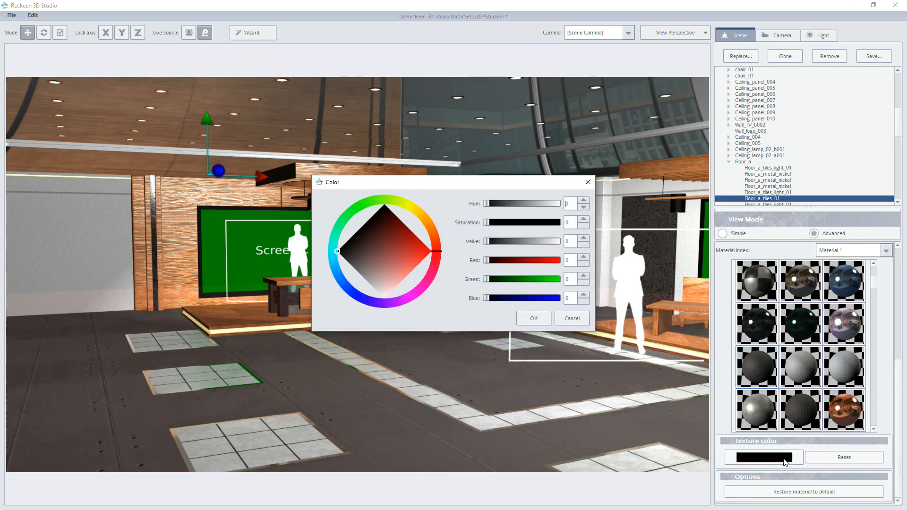
{"action": "mouse_move", "coordinate": [369, 256]}
{"action": "left_mouse_down"}
{"action": "mouse_move", "coordinate": [420, 255]}
{"action": "mouse_move", "coordinate": [403, 262]}
{"action": "left_mouse_up"}
{"action": "left_click", "coordinate": [533, 318]}
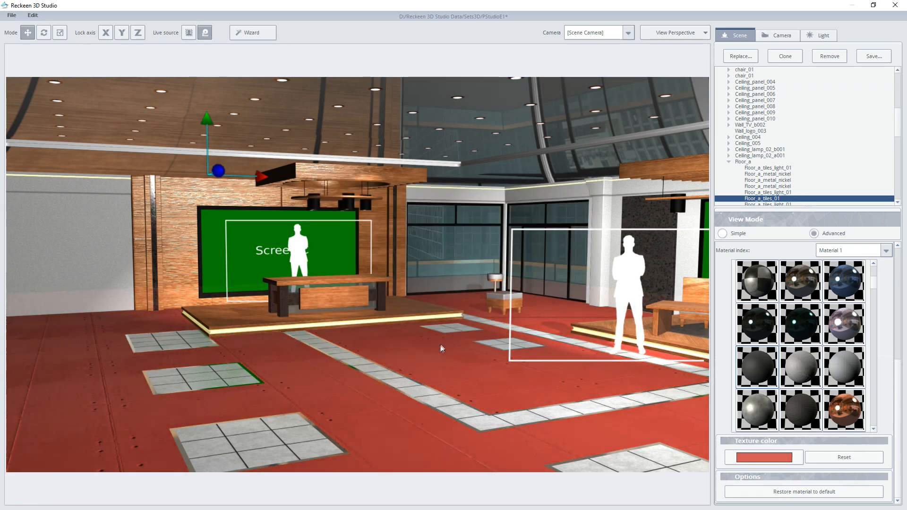
{"action": "left_click", "coordinate": [435, 348]}
{"action": "left_click_drag", "start_coordinate": [435, 348], "coordinate": [452, 377]}
{"action": "left_click", "coordinate": [397, 354]}
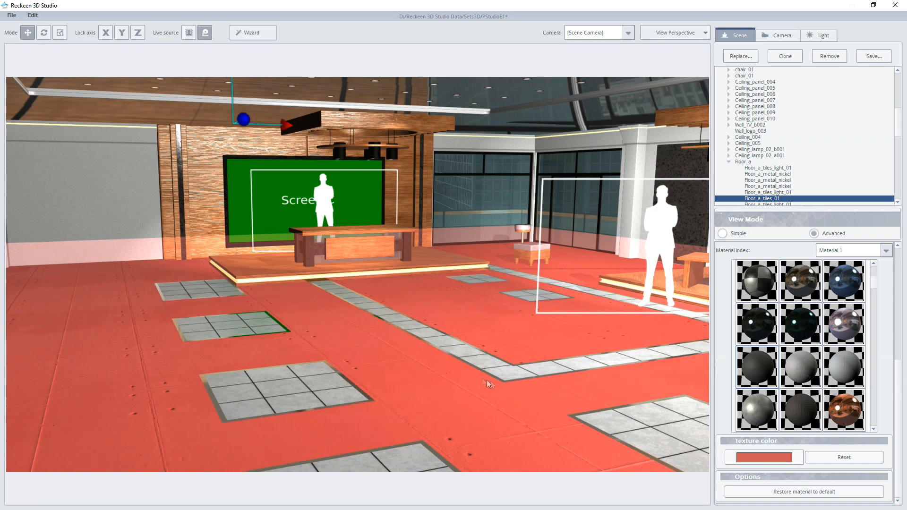
{"action": "left_click", "coordinate": [466, 370]}
- Find "logo" in the object library, add wall_logo_01 to the scene and move it to about X -8.9, Y 0.8, Z -4.4
{"action": "middle_click_drag", "start_coordinate": [470, 370], "coordinate": [458, 345]}
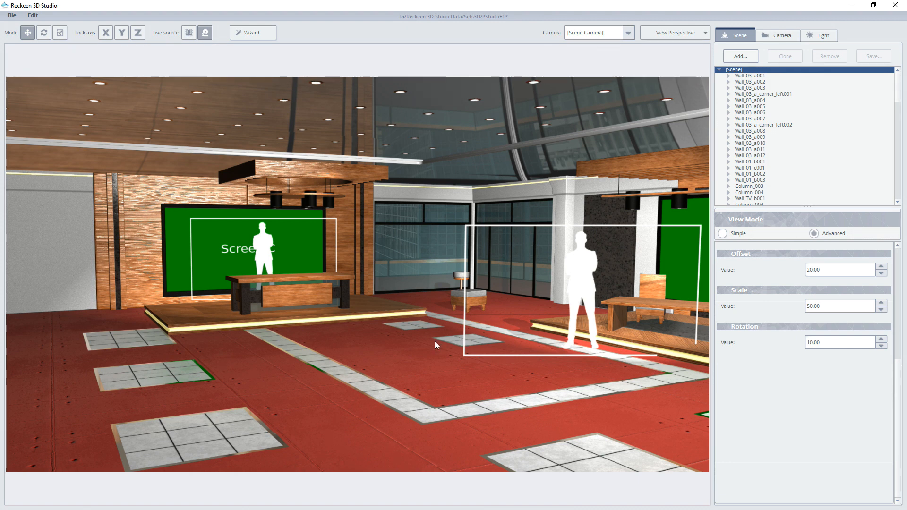
{"action": "left_click", "coordinate": [739, 56]}
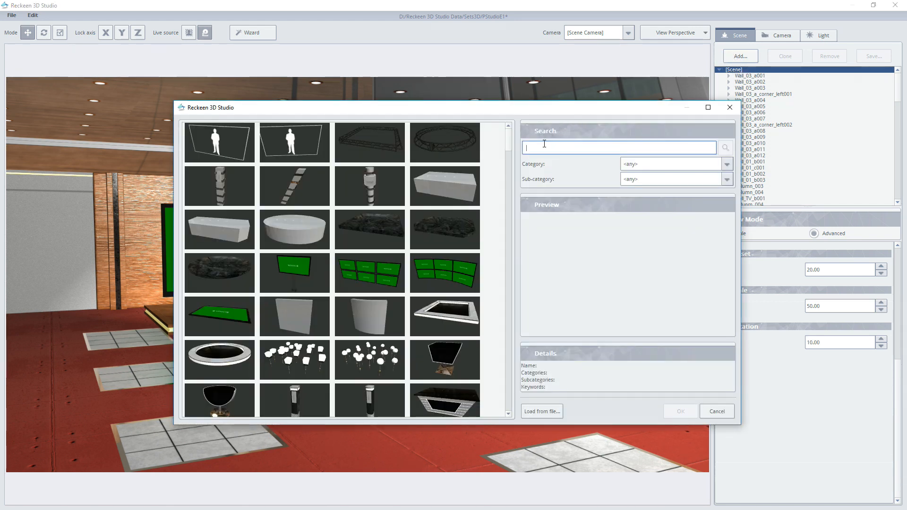
{"action": "type", "text": "logo"}
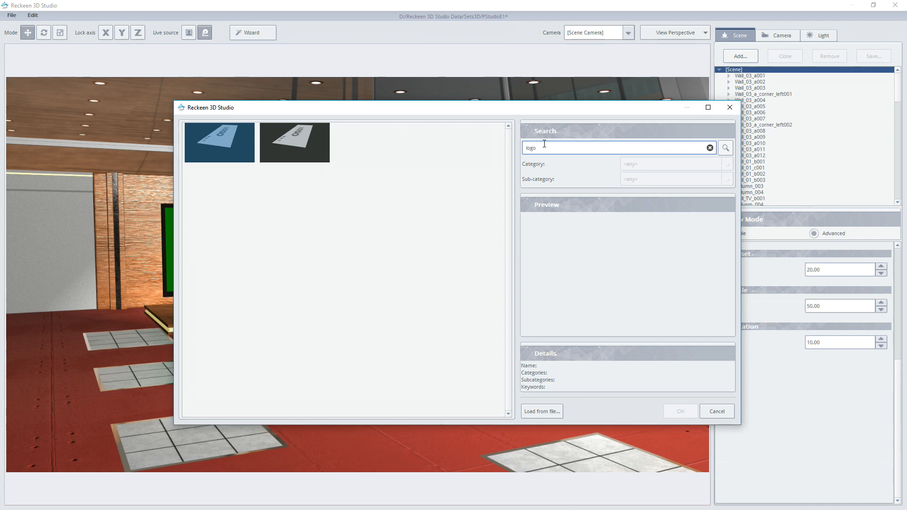
{"action": "double_click", "coordinate": [225, 142]}
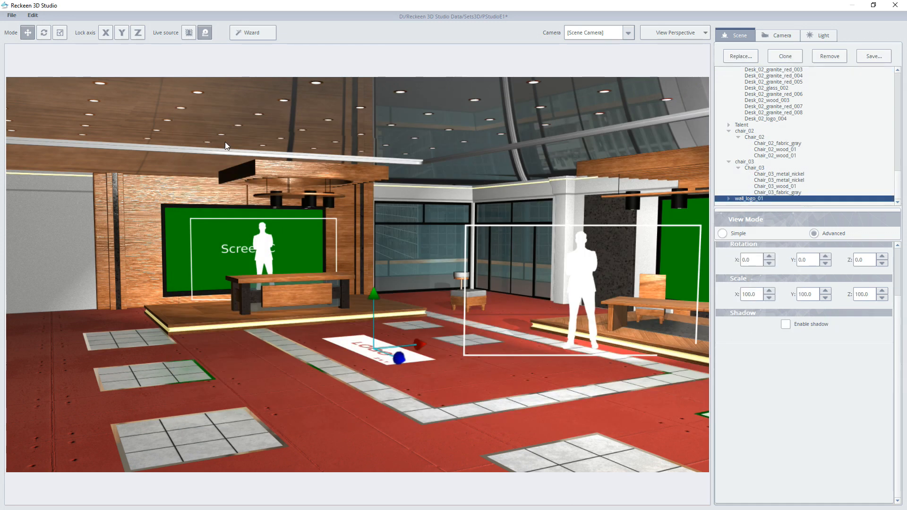
{"action": "mouse_move", "coordinate": [425, 313]}
{"action": "left_mouse_down"}
{"action": "mouse_move", "coordinate": [420, 333]}
{"action": "mouse_move", "coordinate": [429, 307]}
{"action": "mouse_move", "coordinate": [412, 308]}
{"action": "mouse_move", "coordinate": [420, 308]}
{"action": "left_mouse_up"}
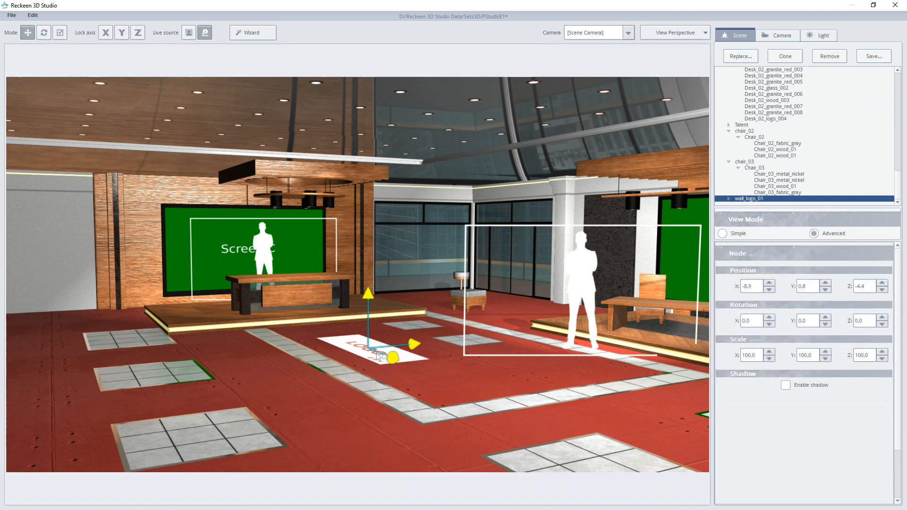
- Assign logo_graphics.png from the Pictures/Reckeen folder to the floor logo's Wall_logo_01_logo2 surface and deselect it
{"action": "left_click", "coordinate": [345, 352]}
{"action": "left_click", "coordinate": [350, 344]}
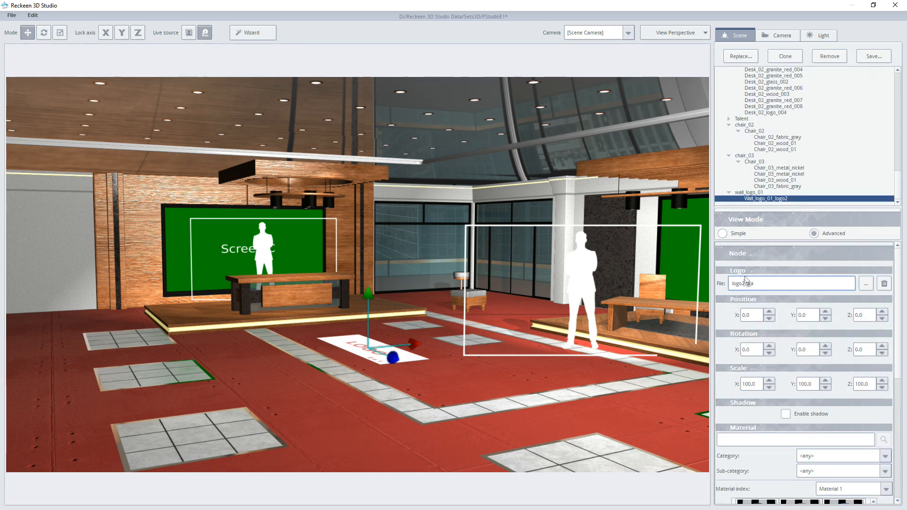
{"action": "left_click", "coordinate": [866, 284]}
{"action": "left_click", "coordinate": [618, 150]}
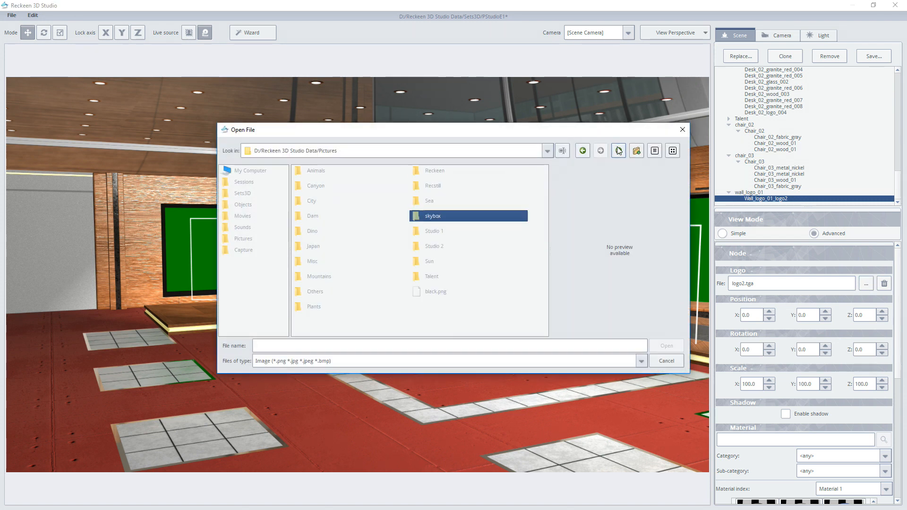
{"action": "double_click", "coordinate": [433, 174]}
{"action": "left_click", "coordinate": [326, 172]}
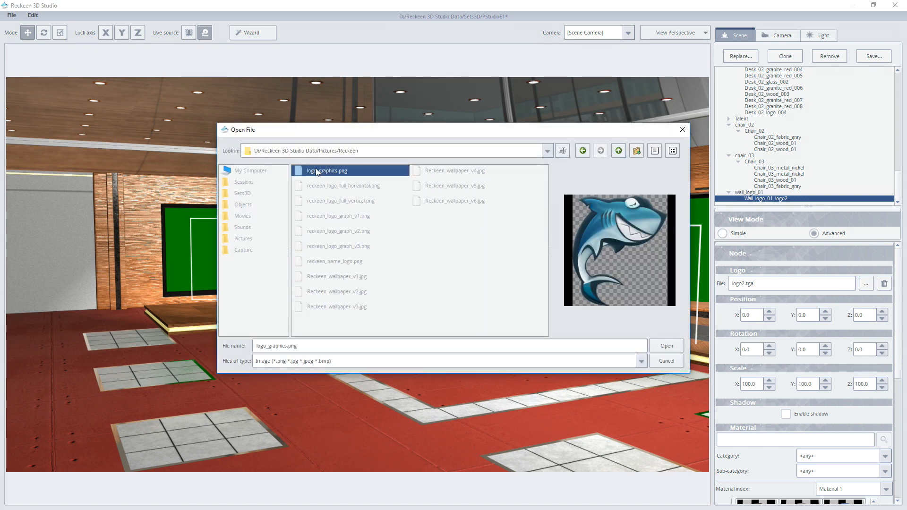
{"action": "double_click", "coordinate": [316, 170]}
{"action": "left_click", "coordinate": [353, 337]}
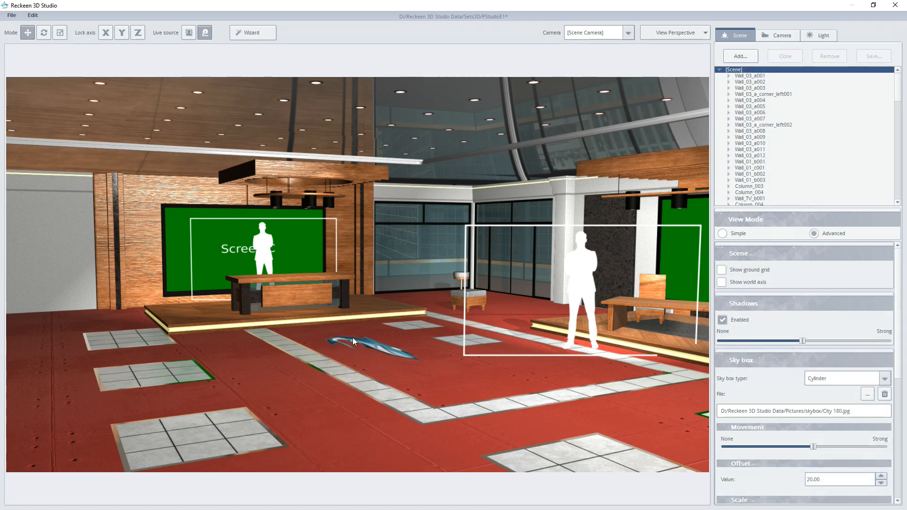
- Assign logo_graphics.png to the Wall_01_a_corner_left_logo_005 panel on the grey corner wall and deselect it
{"action": "left_click_drag", "start_coordinate": [353, 338], "coordinate": [238, 289]}
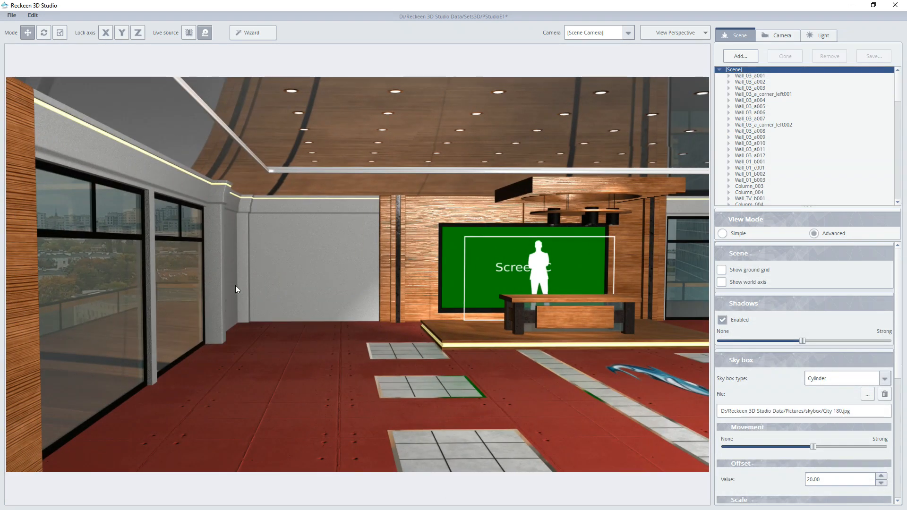
{"action": "left_click", "coordinate": [303, 258]}
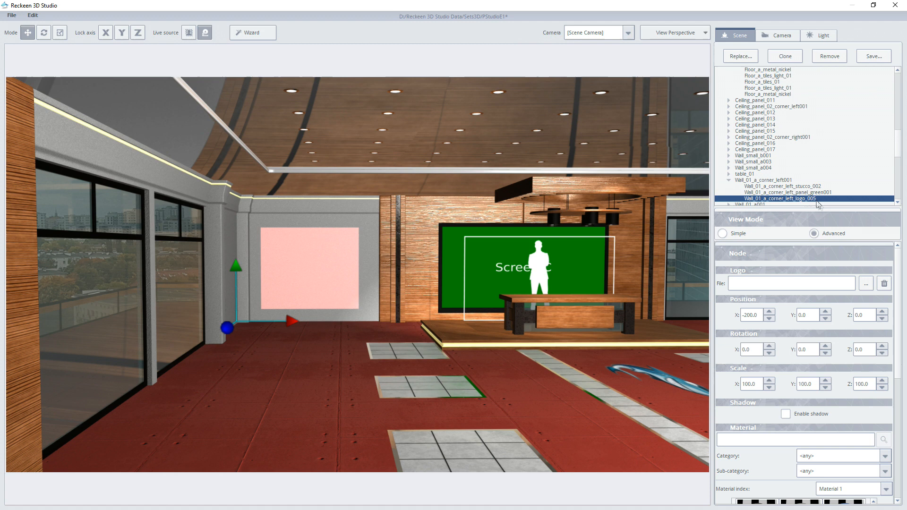
{"action": "left_click", "coordinate": [866, 284]}
{"action": "double_click", "coordinate": [352, 175]}
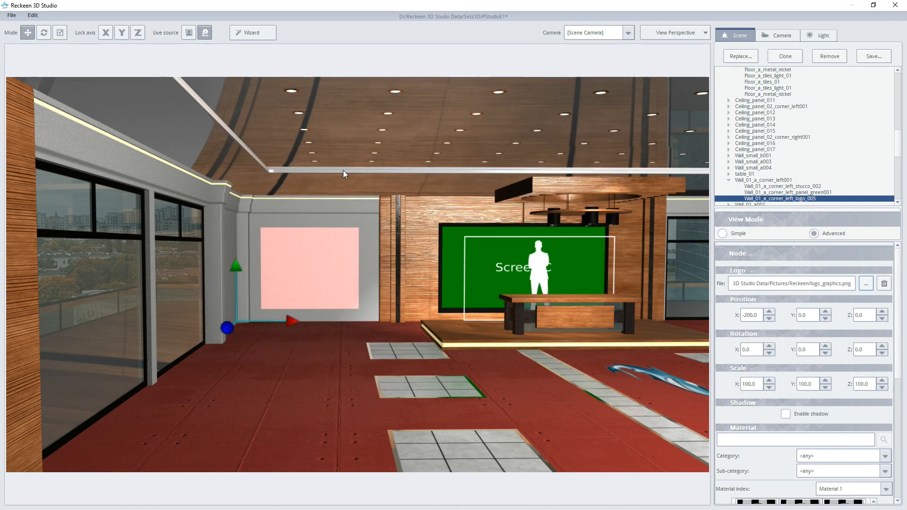
{"action": "left_click", "coordinate": [333, 248]}
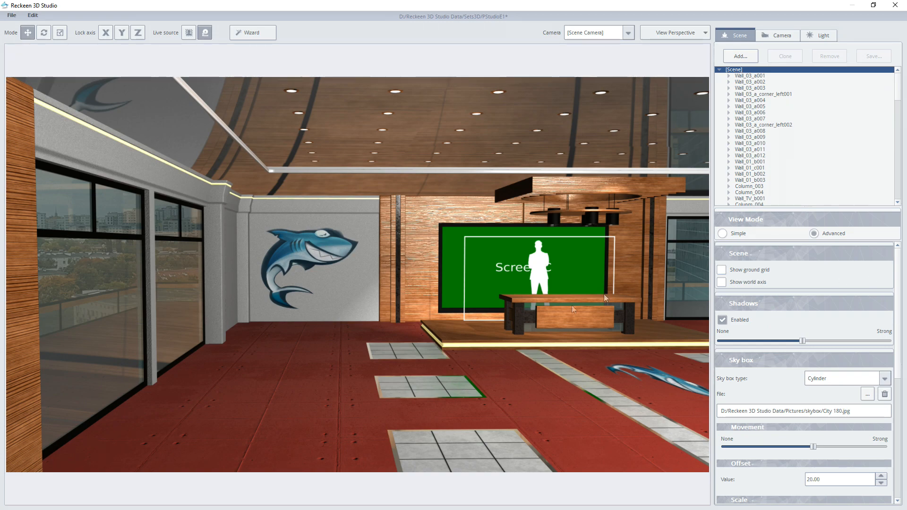
- Select Talent_input1 of the Talent_billboard and review its source index choices, keeping A
{"action": "mouse_move", "coordinate": [370, 324]}
{"action": "middle_mouse_down"}
{"action": "mouse_move", "coordinate": [519, 323]}
{"action": "mouse_move", "coordinate": [377, 327]}
{"action": "middle_mouse_up"}
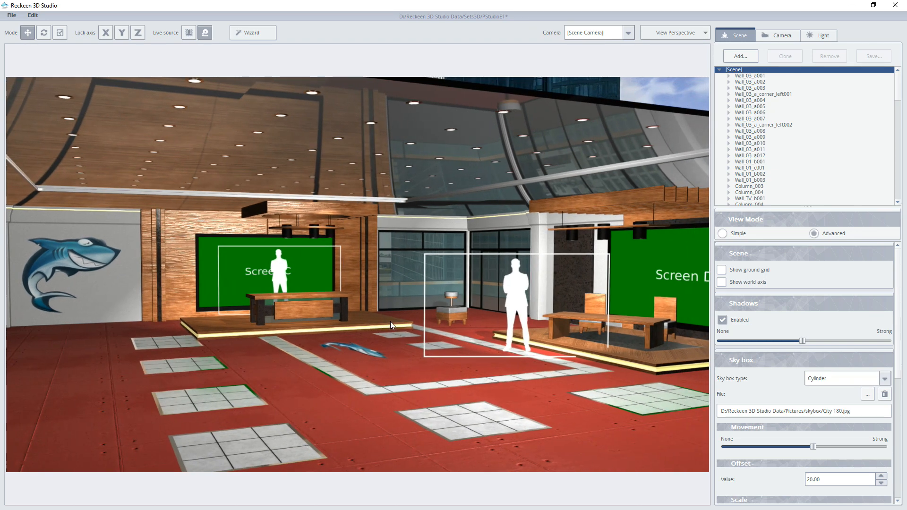
{"action": "left_click", "coordinate": [516, 292]}
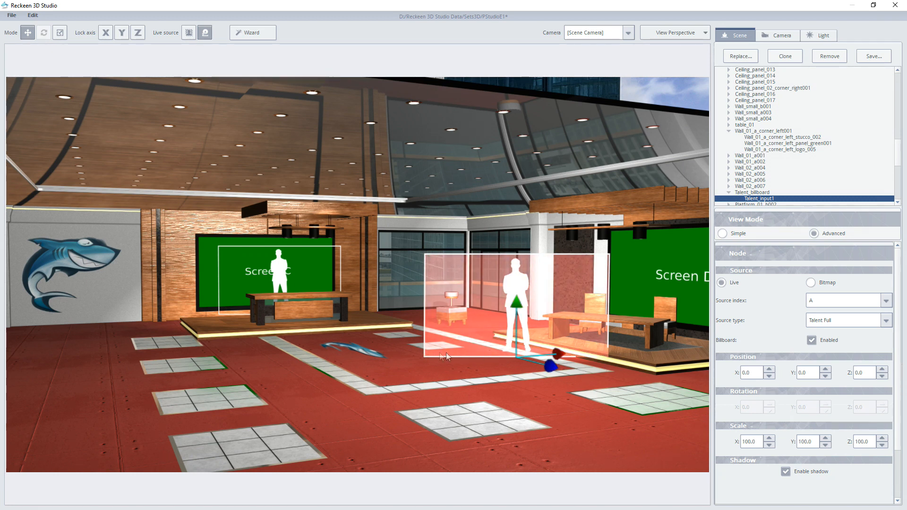
{"action": "left_click", "coordinate": [827, 300]}
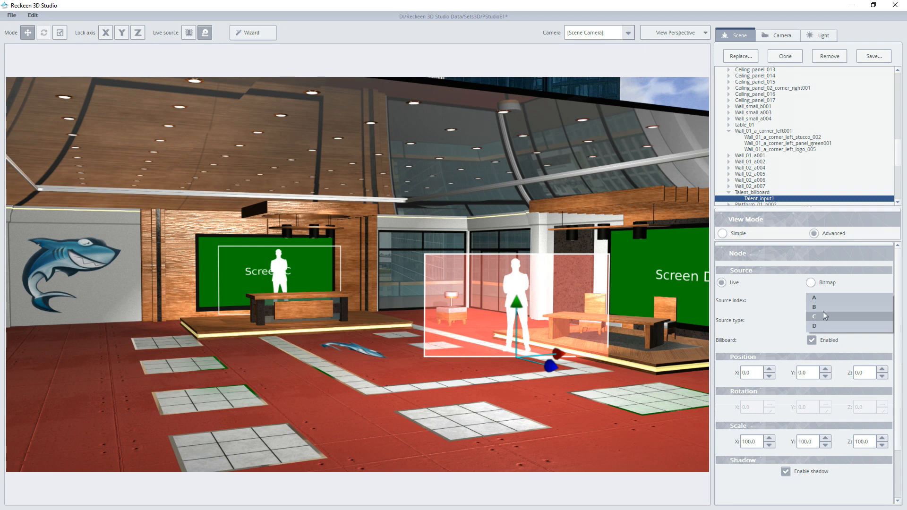
{"action": "left_click", "coordinate": [820, 300]}
- Try the Talent Middle source type on the billboard talent and restore Talent Full
{"action": "left_click", "coordinate": [822, 320]}
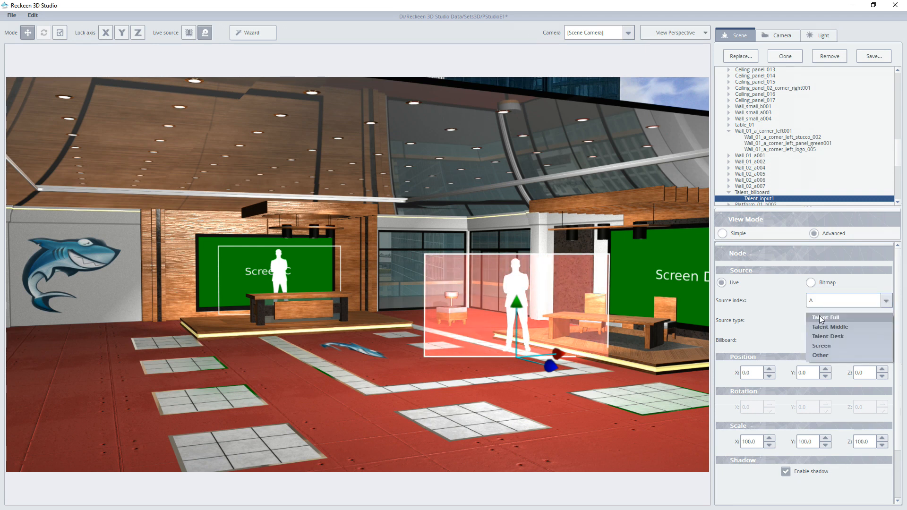
{"action": "left_click", "coordinate": [822, 327]}
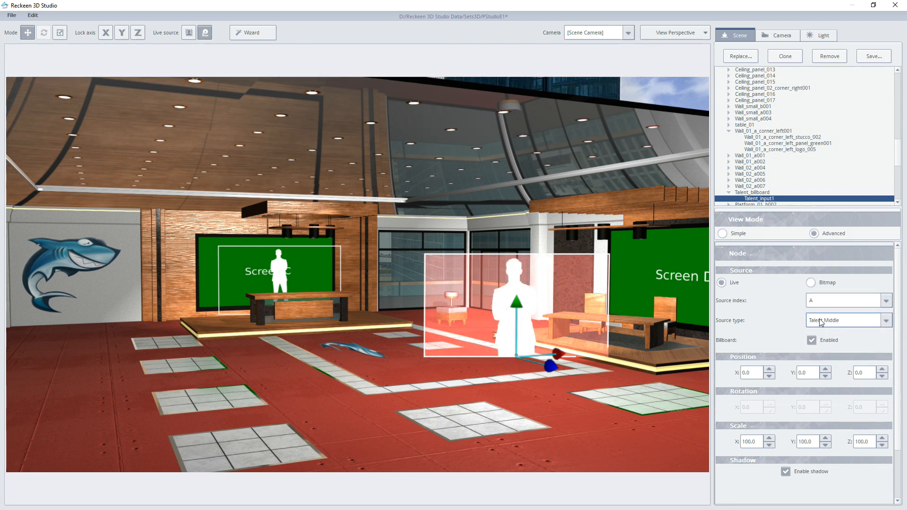
{"action": "left_click", "coordinate": [821, 322]}
{"action": "left_click", "coordinate": [822, 315]}
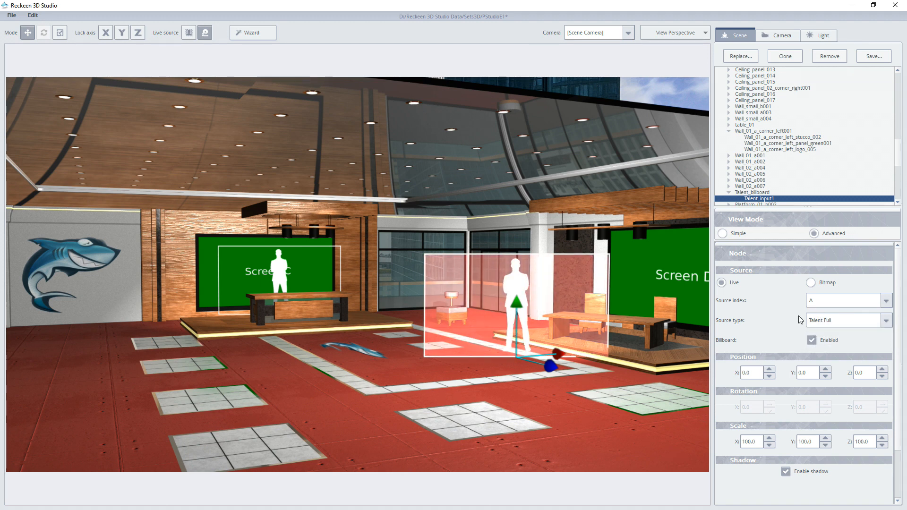
- Turn the talent's billboard option off and on again, and check its orientation from other viewing angles
{"action": "left_click", "coordinate": [812, 340]}
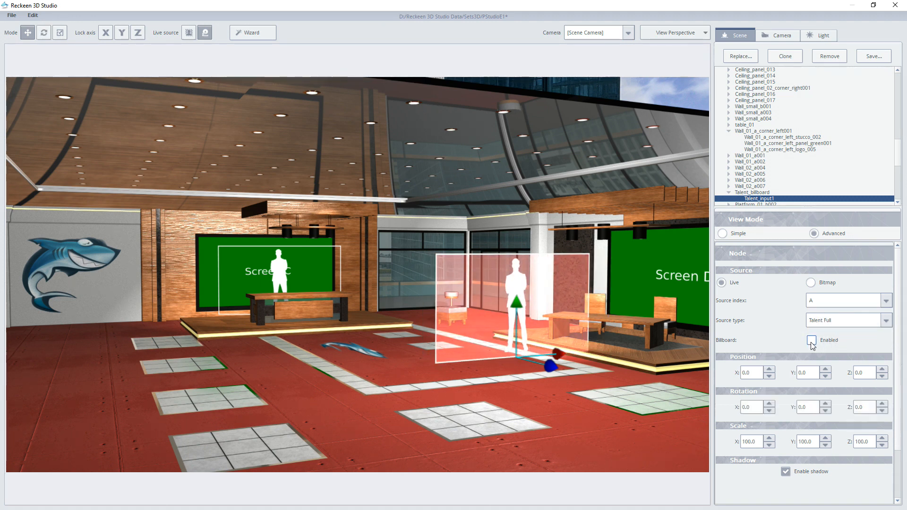
{"action": "left_click", "coordinate": [812, 340]}
{"action": "middle_click_drag", "start_coordinate": [360, 347], "coordinate": [420, 342]}
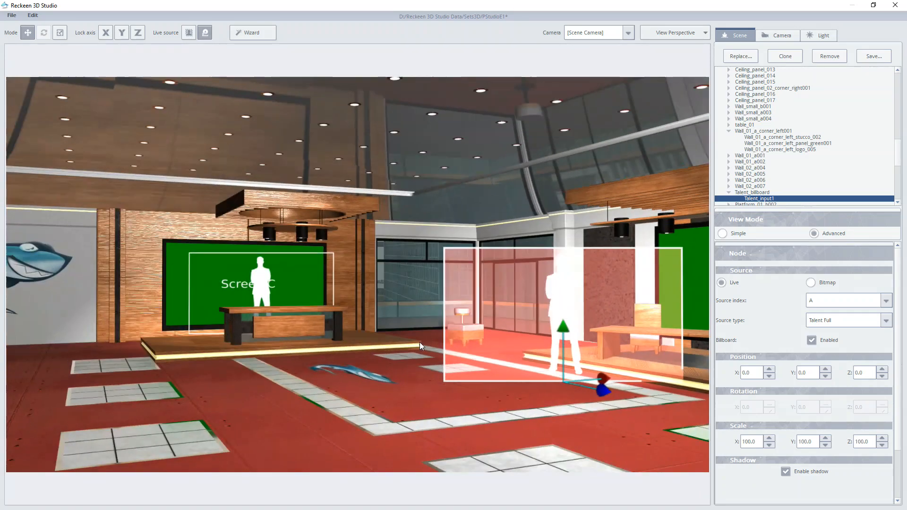
{"action": "middle_click_drag", "start_coordinate": [403, 354], "coordinate": [456, 356]}
- Select the Talent_input1 behind the granite desk and move it to a Z position of about 37, checking its placement from the side
{"action": "middle_click_drag", "start_coordinate": [328, 340], "coordinate": [426, 385]}
{"action": "scroll", "coordinate": [384, 386], "scroll_direction": "up", "scroll_amount": 3}
{"action": "left_click", "coordinate": [346, 288]}
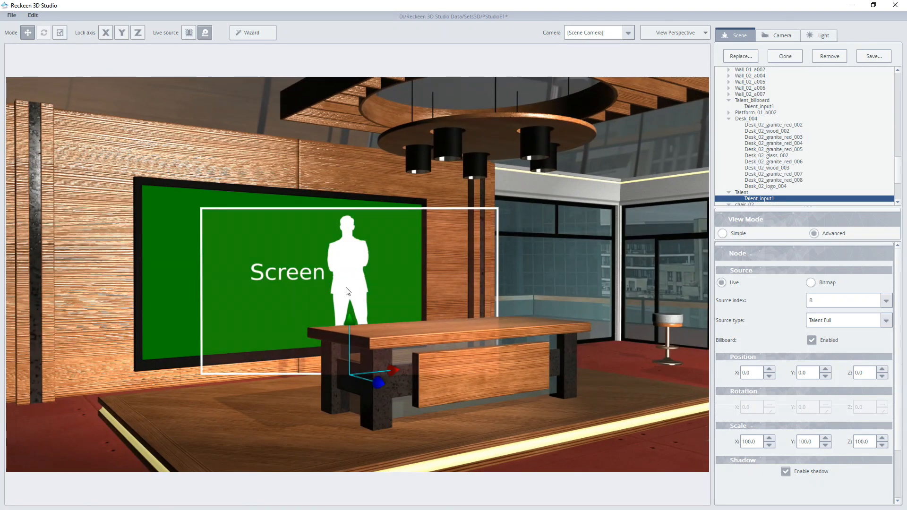
{"action": "left_click_drag", "start_coordinate": [380, 385], "coordinate": [338, 392]}
{"action": "middle_click_drag", "start_coordinate": [338, 392], "coordinate": [538, 406]}
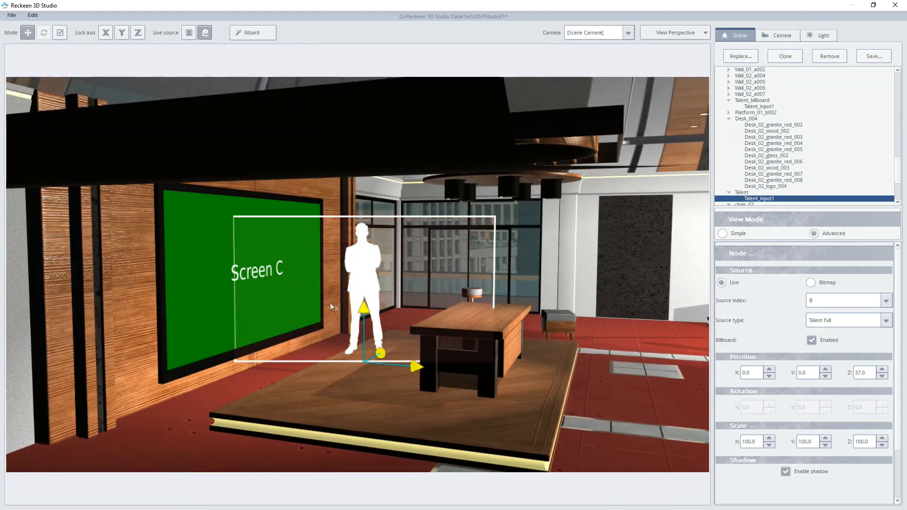
{"action": "middle_click_drag", "start_coordinate": [497, 365], "coordinate": [318, 387]}
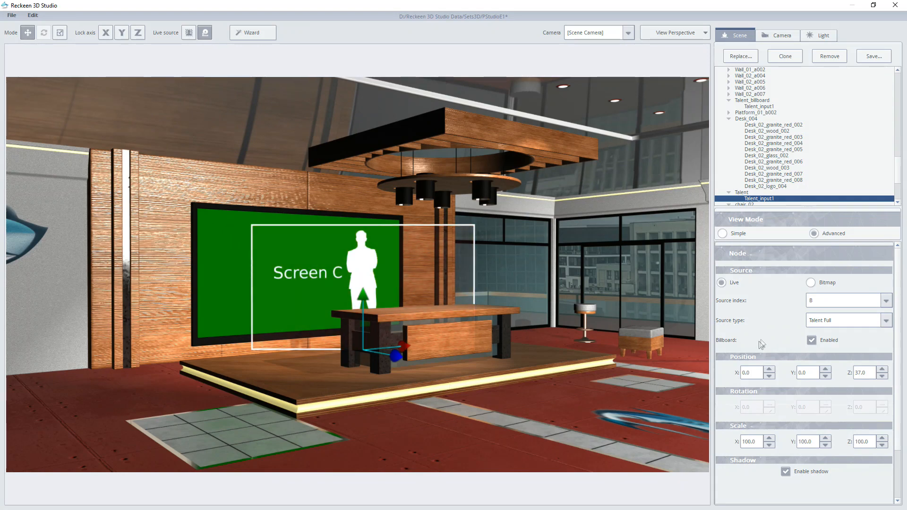
- Turn off the billboard option of the desk talent and check its orientation from other viewing angles
{"action": "left_click", "coordinate": [812, 340]}
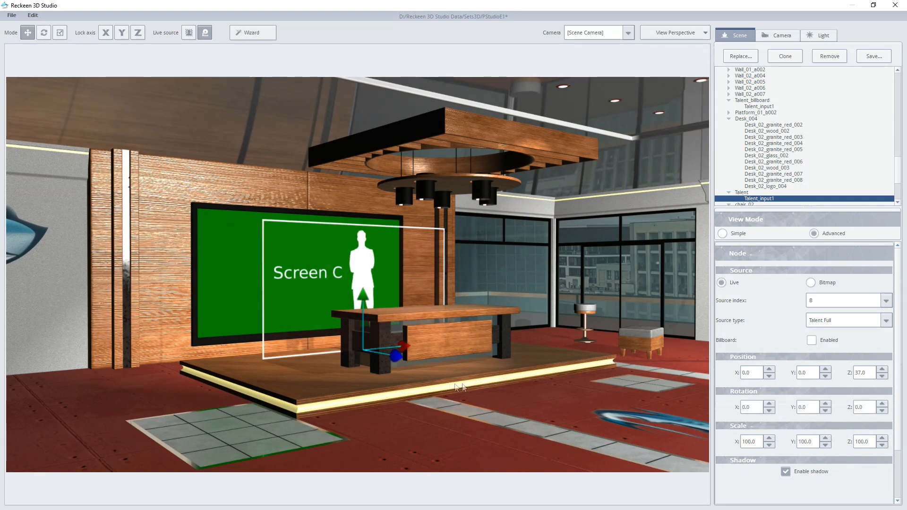
{"action": "middle_click_drag", "start_coordinate": [414, 385], "coordinate": [490, 391]}
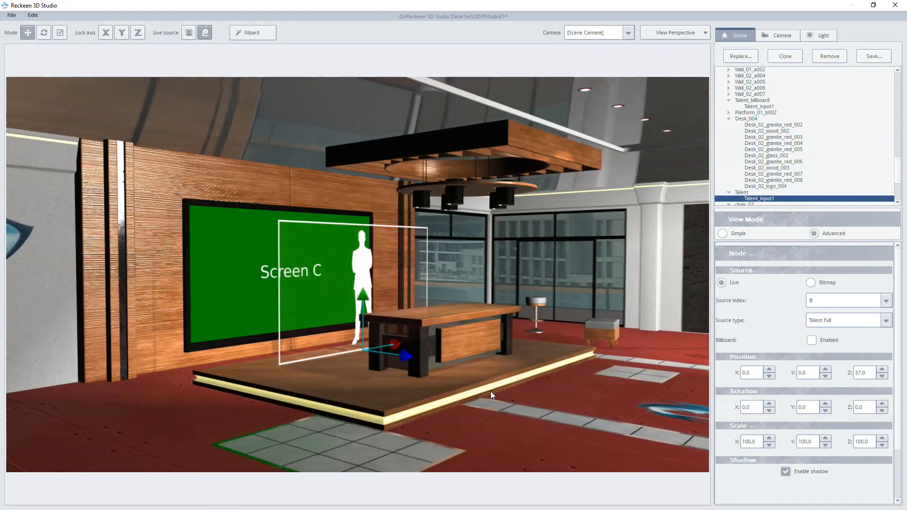
{"action": "scroll", "coordinate": [490, 391], "scroll_direction": "up", "scroll_amount": 3}
{"action": "scroll", "coordinate": [330, 403], "scroll_direction": "down", "scroll_amount": 3}
{"action": "middle_click_drag", "start_coordinate": [331, 402], "coordinate": [374, 402]}
{"action": "scroll", "coordinate": [338, 387], "scroll_direction": "up", "scroll_amount": 3}
{"action": "scroll", "coordinate": [516, 383], "scroll_direction": "down", "scroll_amount": 2}
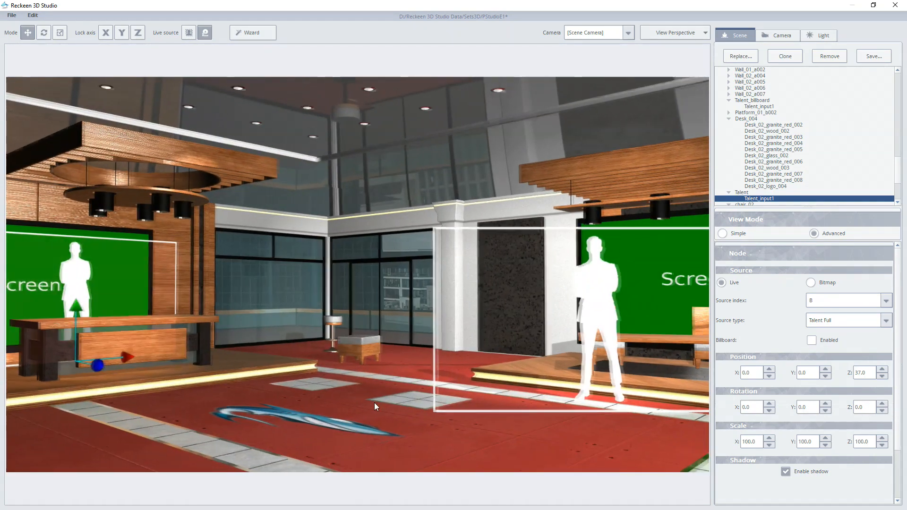
- Move the Talent_input1 of the Talent_billboard on the open floor to about X -159.7 and Z -17.5, and deselect it
{"action": "middle_click_drag", "start_coordinate": [492, 405], "coordinate": [513, 327]}
{"action": "left_click", "coordinate": [514, 327]}
{"action": "left_click_drag", "start_coordinate": [552, 367], "coordinate": [566, 387]}
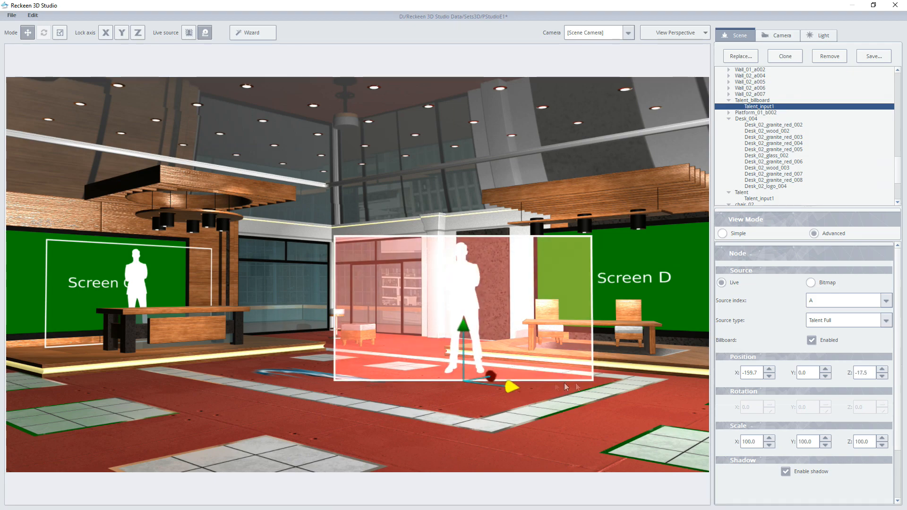
{"action": "mouse_move", "coordinate": [628, 342]}
{"action": "middle_mouse_down"}
{"action": "mouse_move", "coordinate": [373, 352]}
{"action": "mouse_move", "coordinate": [624, 358]}
{"action": "middle_mouse_up"}
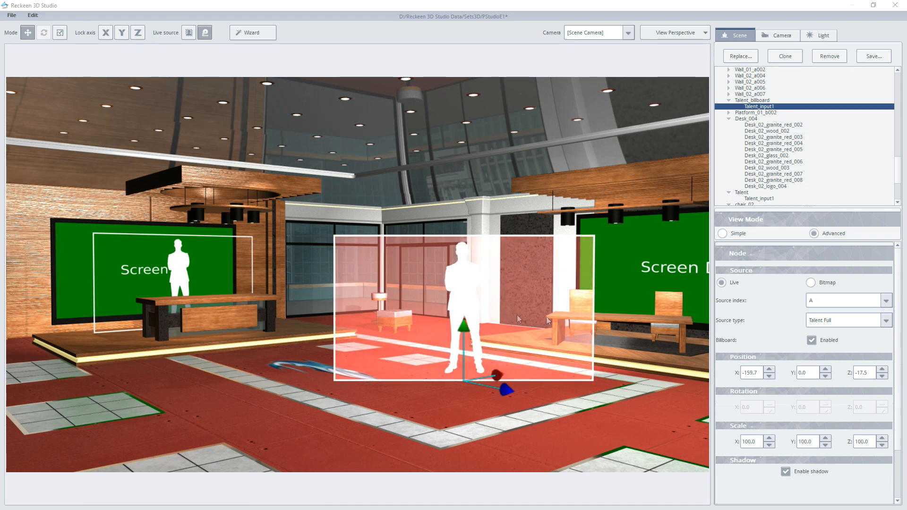
{"action": "left_click", "coordinate": [568, 320]}
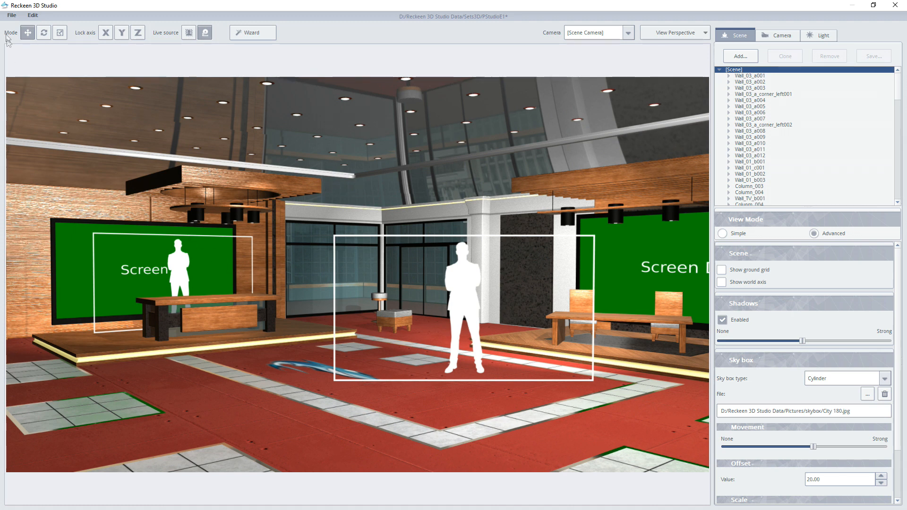
- Save the customized studio under the new name "new studio 2" in the Sets3D folder
{"action": "left_click", "coordinate": [10, 16]}
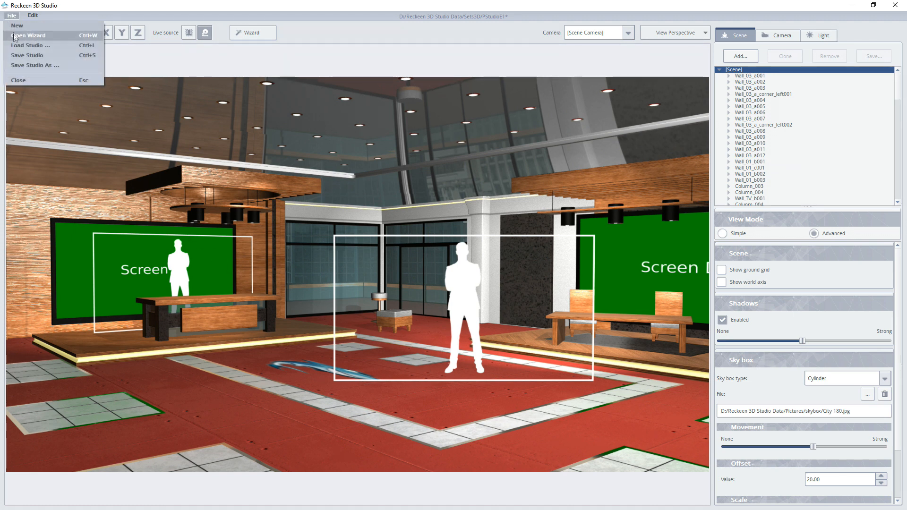
{"action": "left_click", "coordinate": [19, 66]}
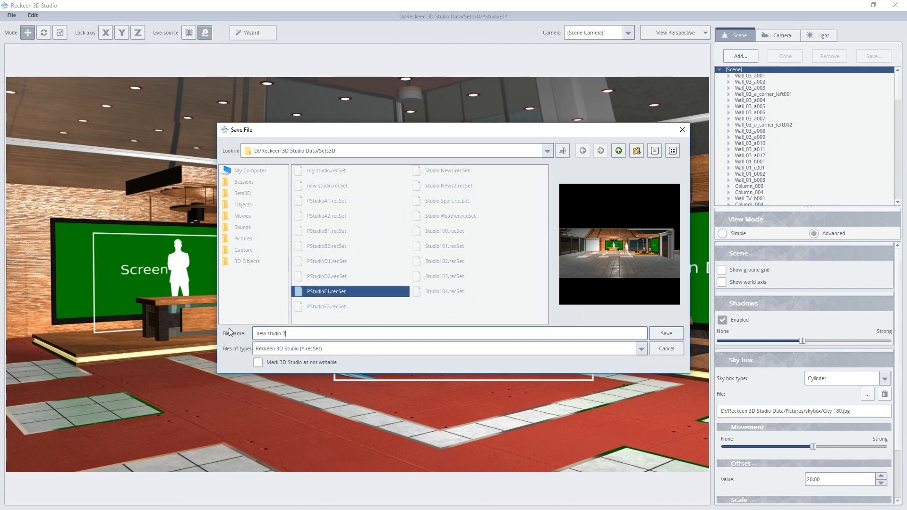
{"action": "left_click", "coordinate": [660, 334]}
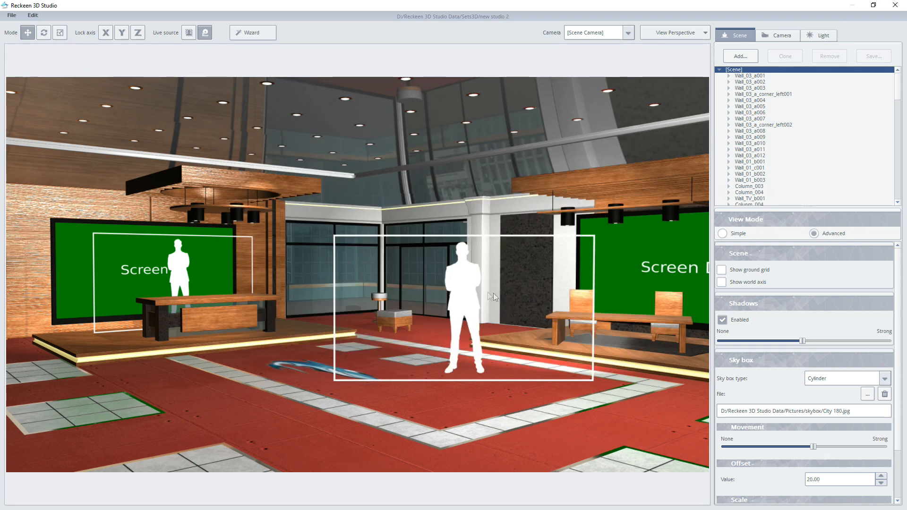
{"action": "scroll", "coordinate": [337, 281], "scroll_direction": "down", "scroll_amount": 2}
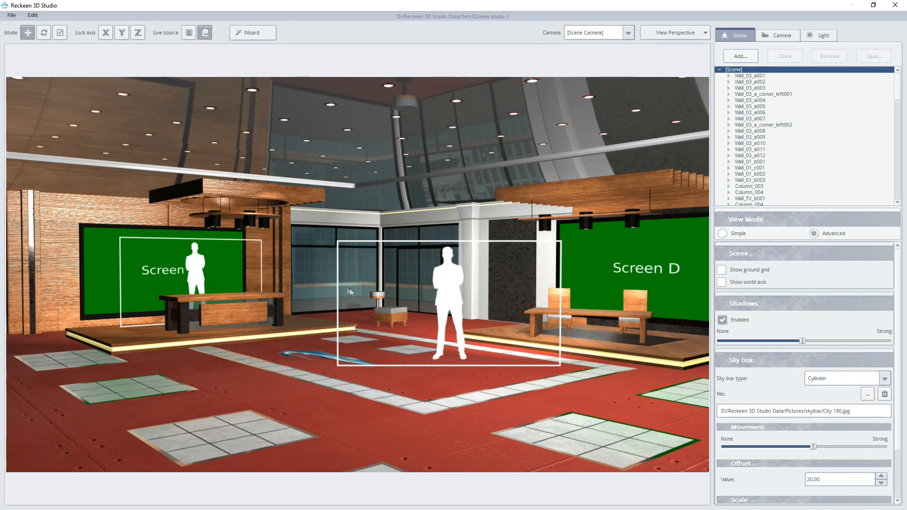